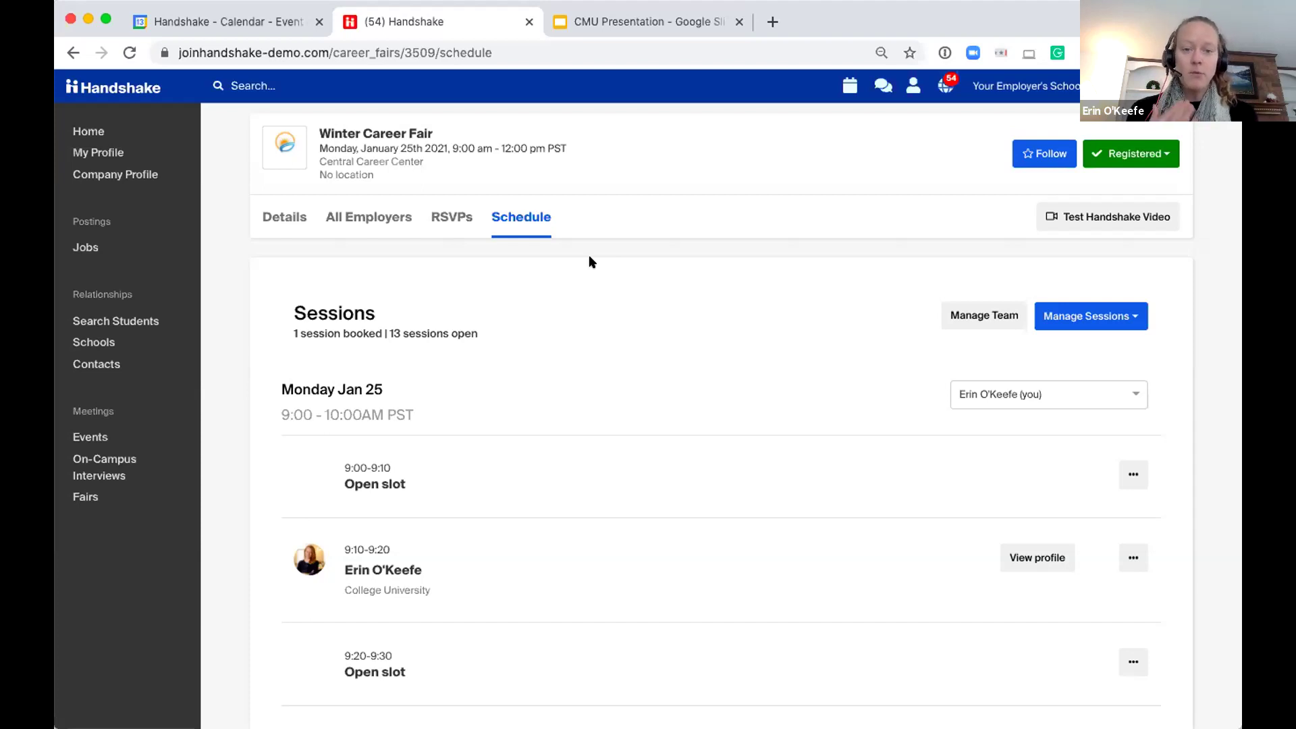
# Fill in a schedule transfer from one team member to another for the Winter Career Fair, and close the form without confirming
pyautogui.scroll(-2, 492, 376)
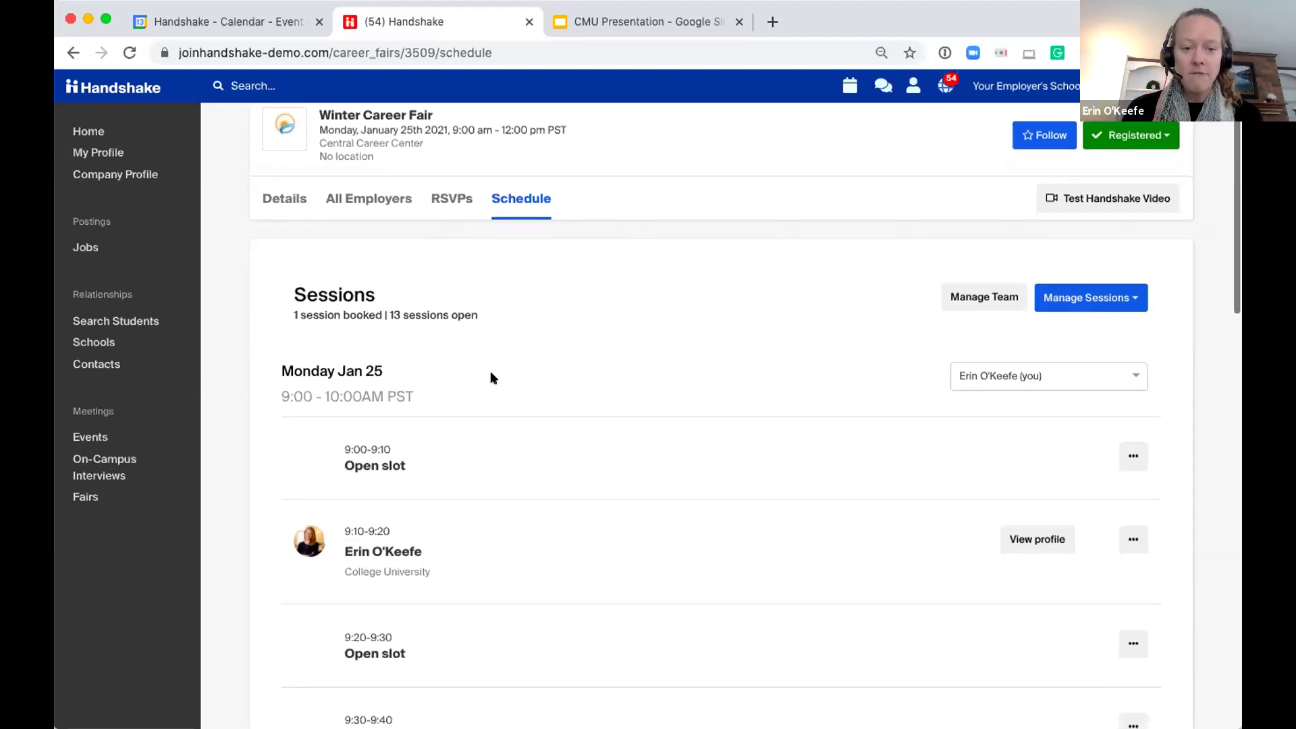
pyautogui.scroll(-4, 493, 377)
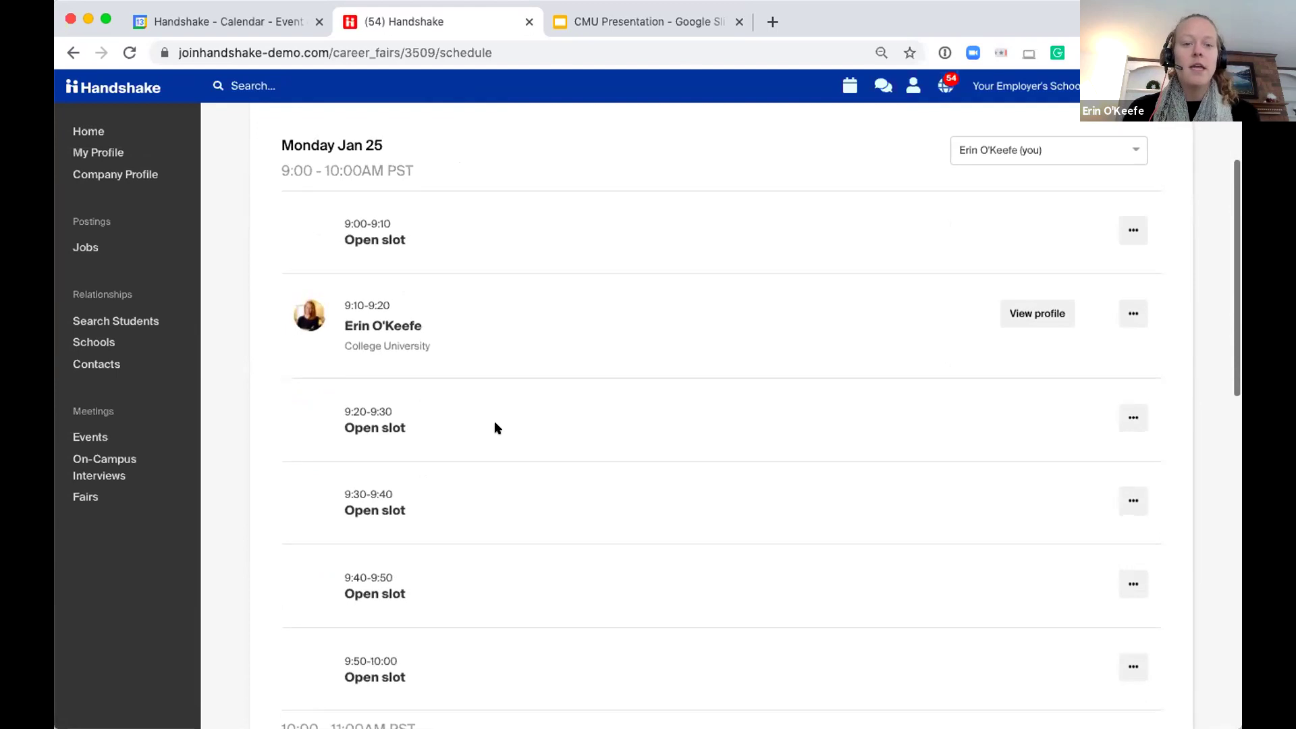
pyautogui.scroll(5, 480, 398)
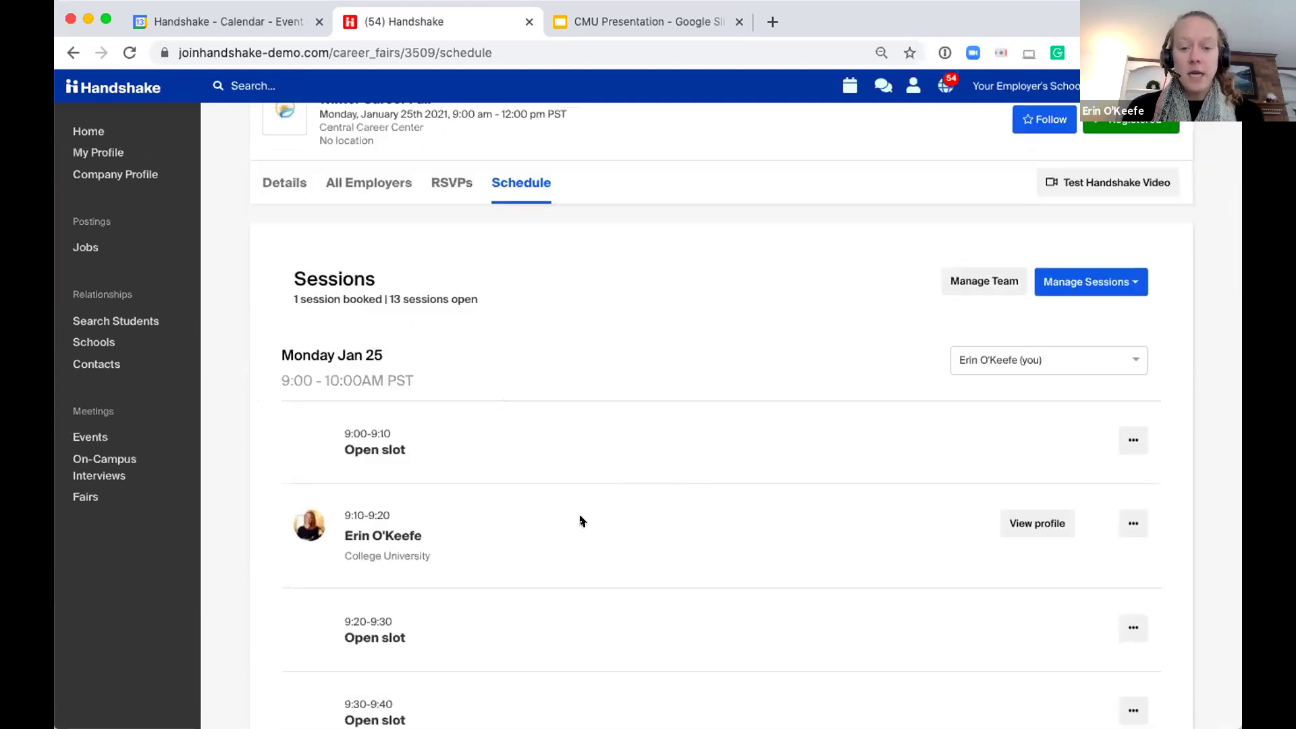
pyautogui.scroll(-2, 578, 521)
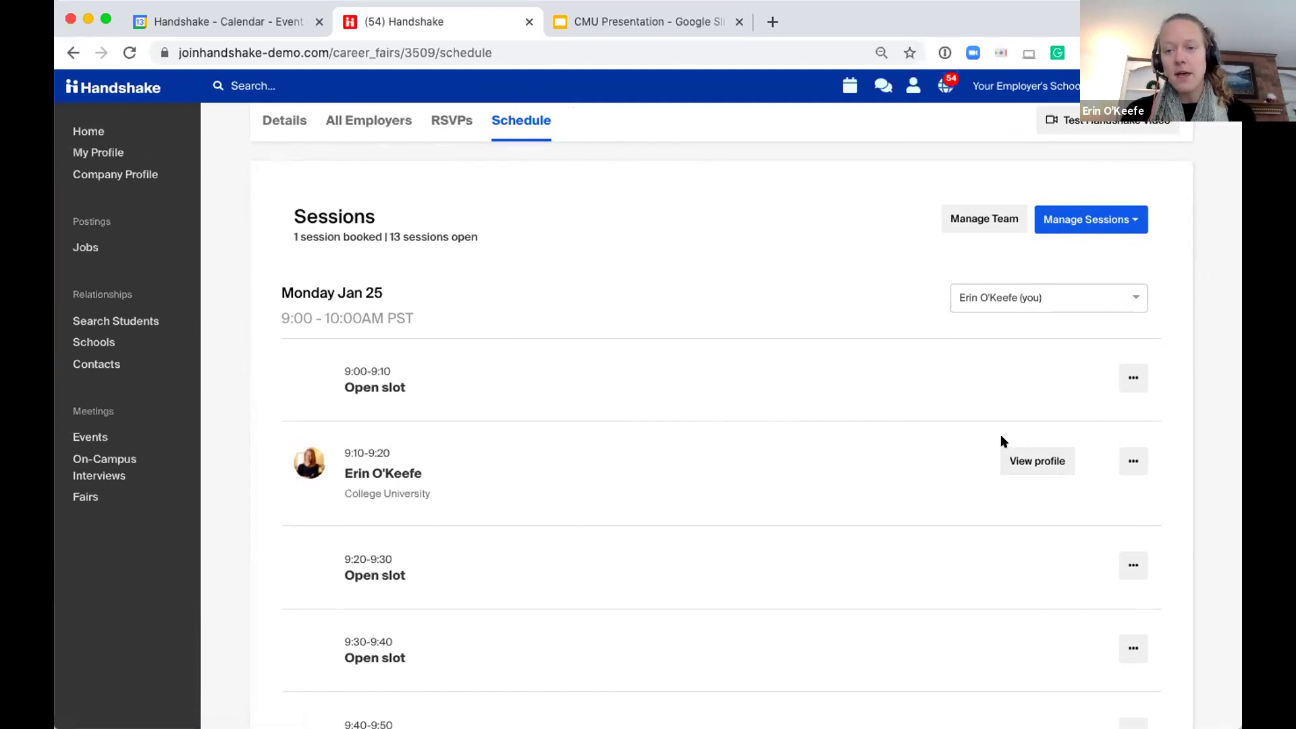
pyautogui.click(1085, 223)
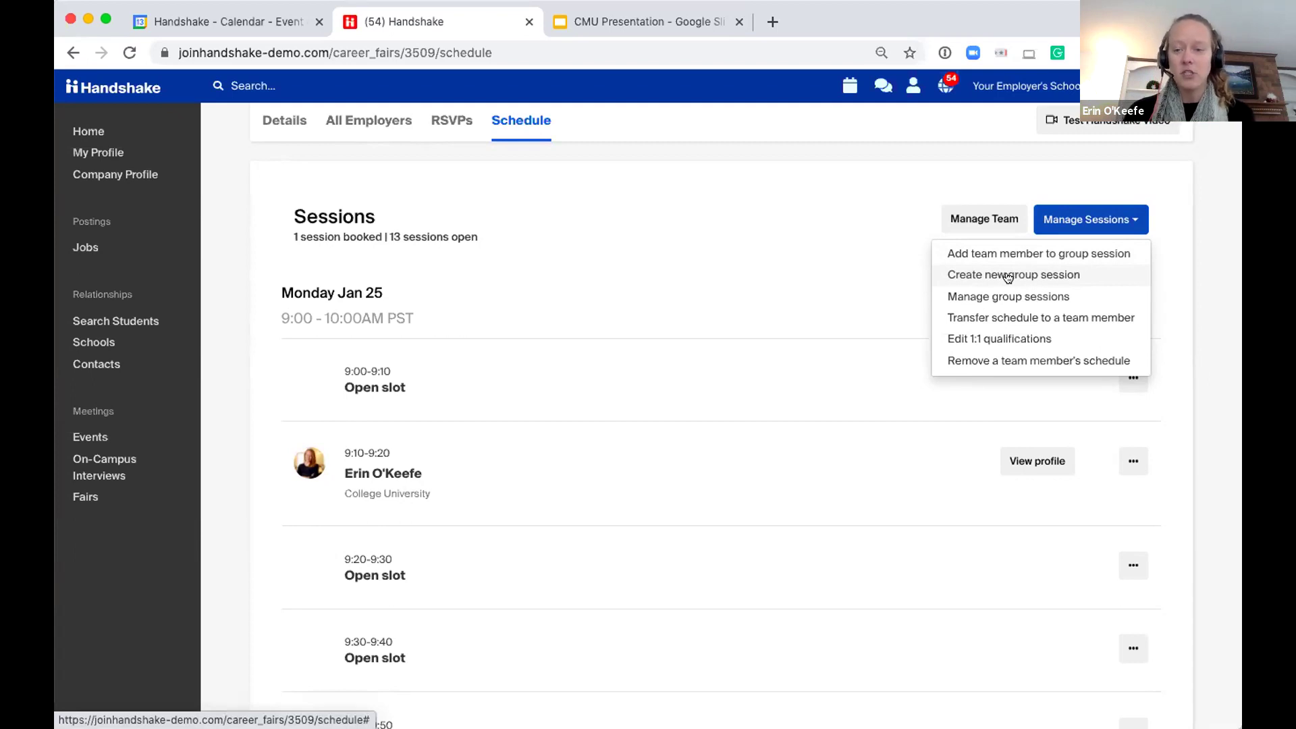
pyautogui.click(997, 316)
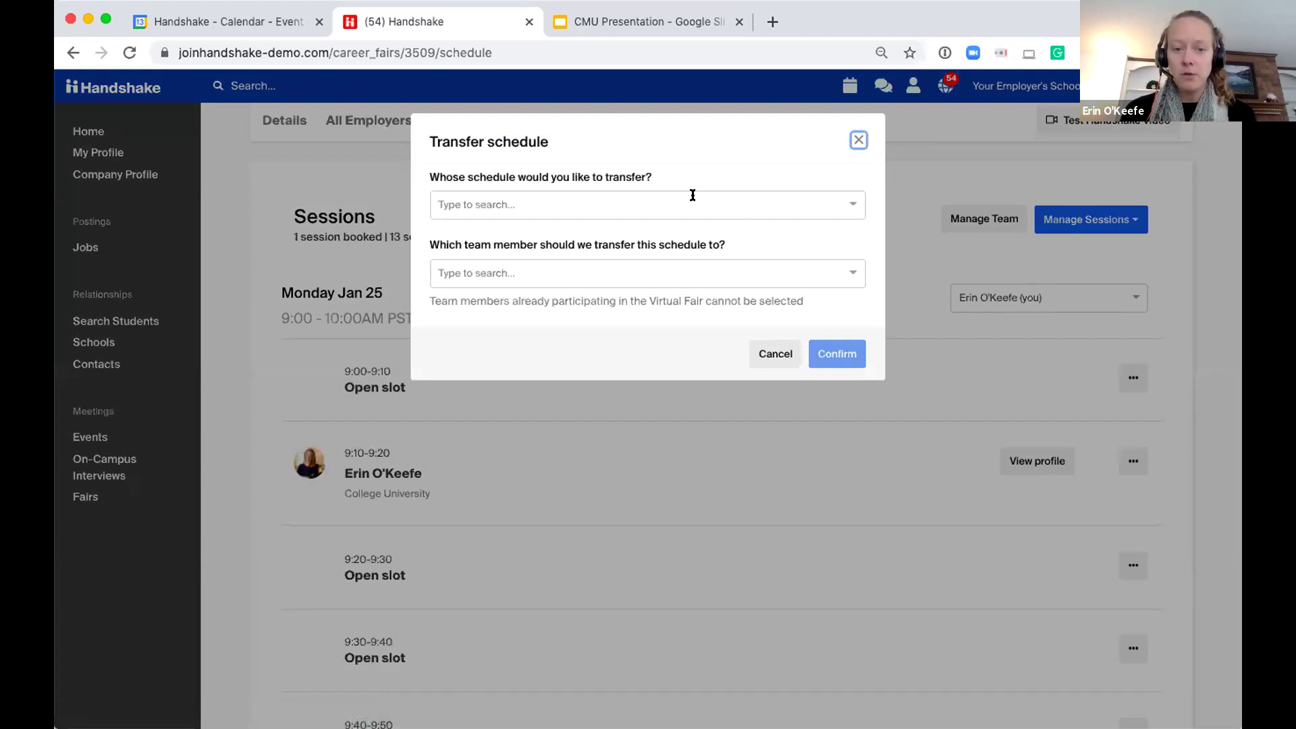
pyautogui.click(693, 195)
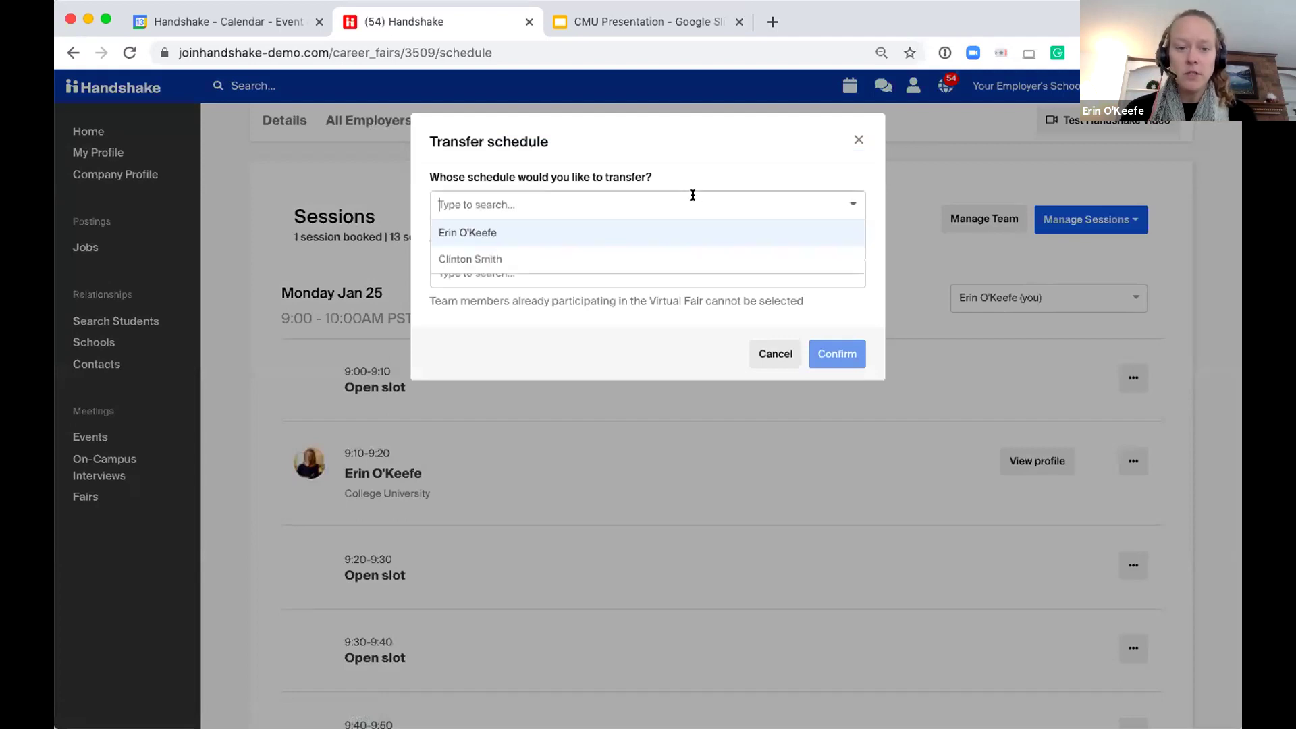
pyautogui.click(569, 252)
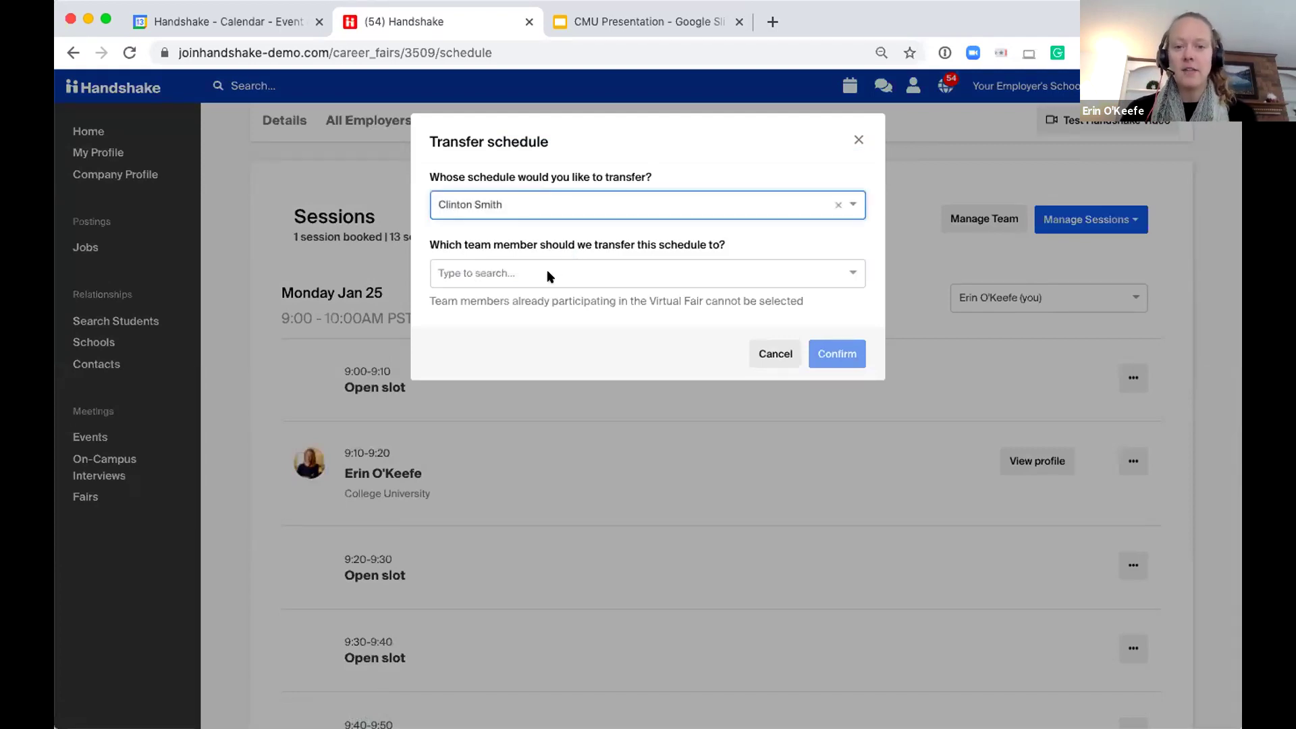
pyautogui.click(543, 271)
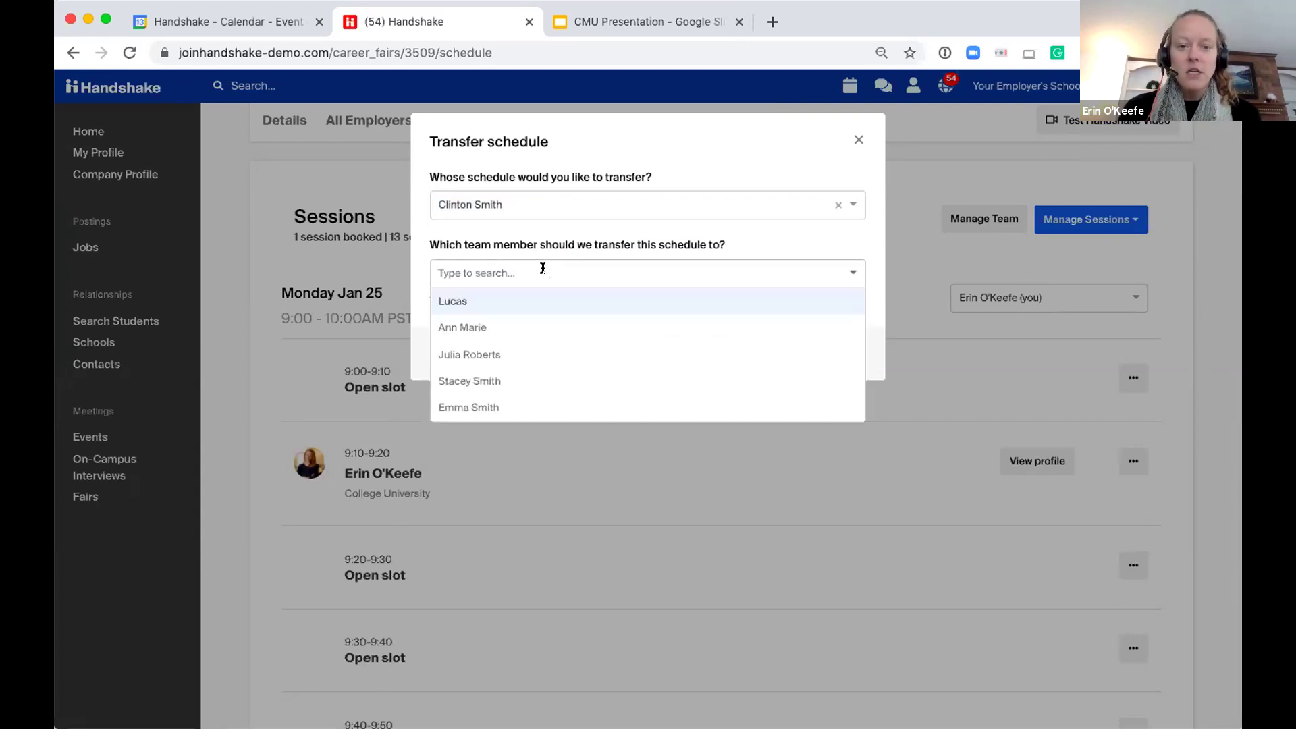
pyautogui.click(489, 350)
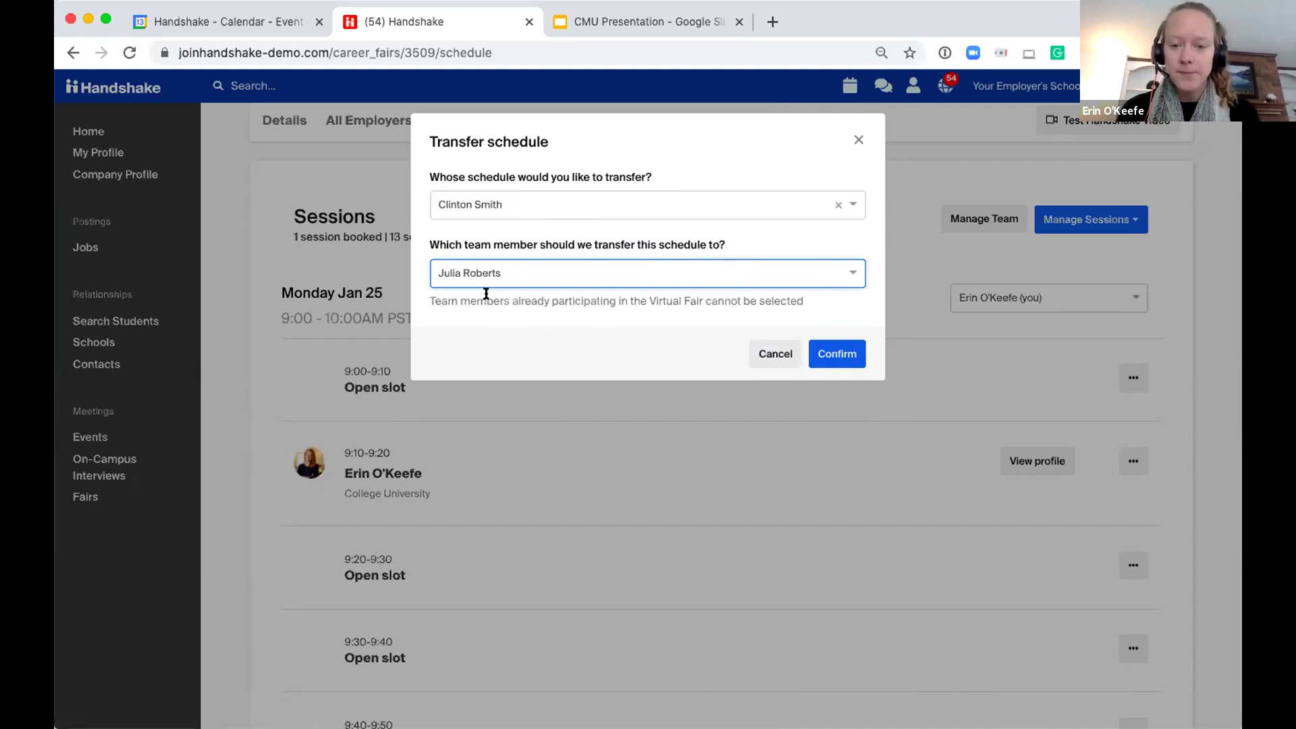
pyautogui.click(859, 138)
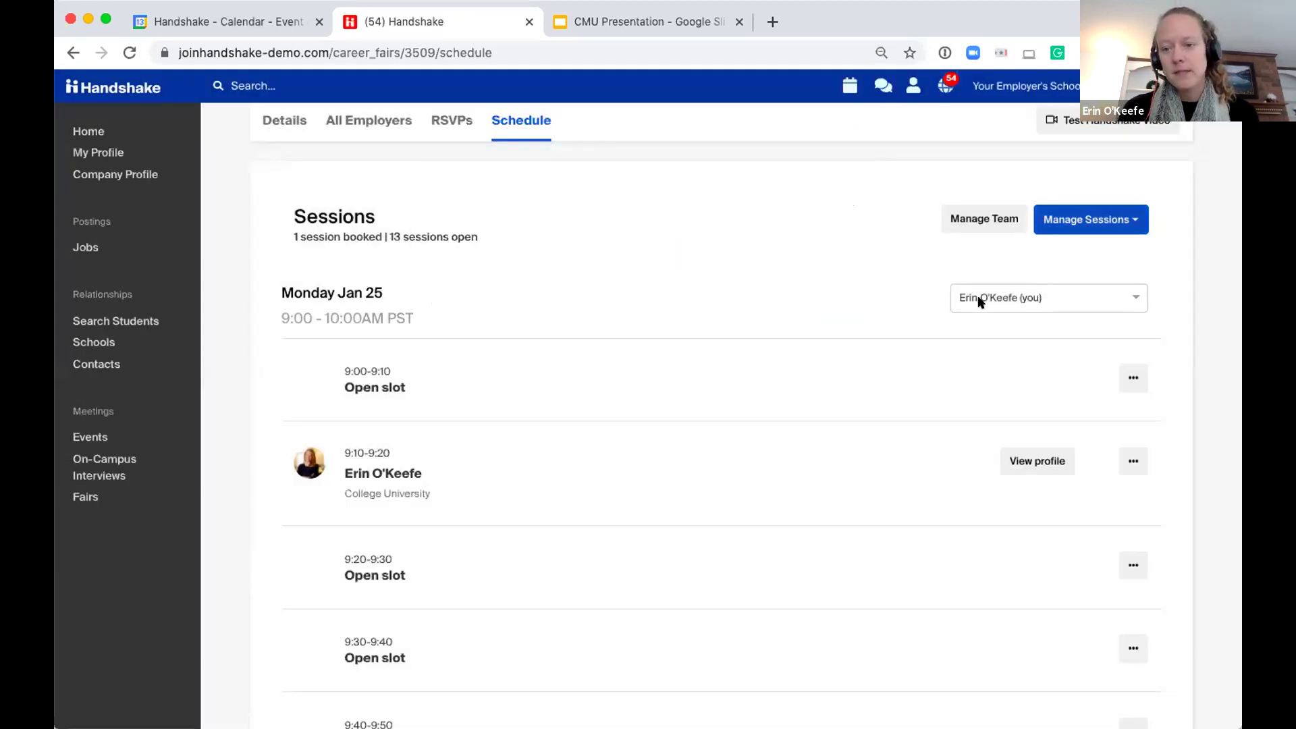
pyautogui.click(1095, 221)
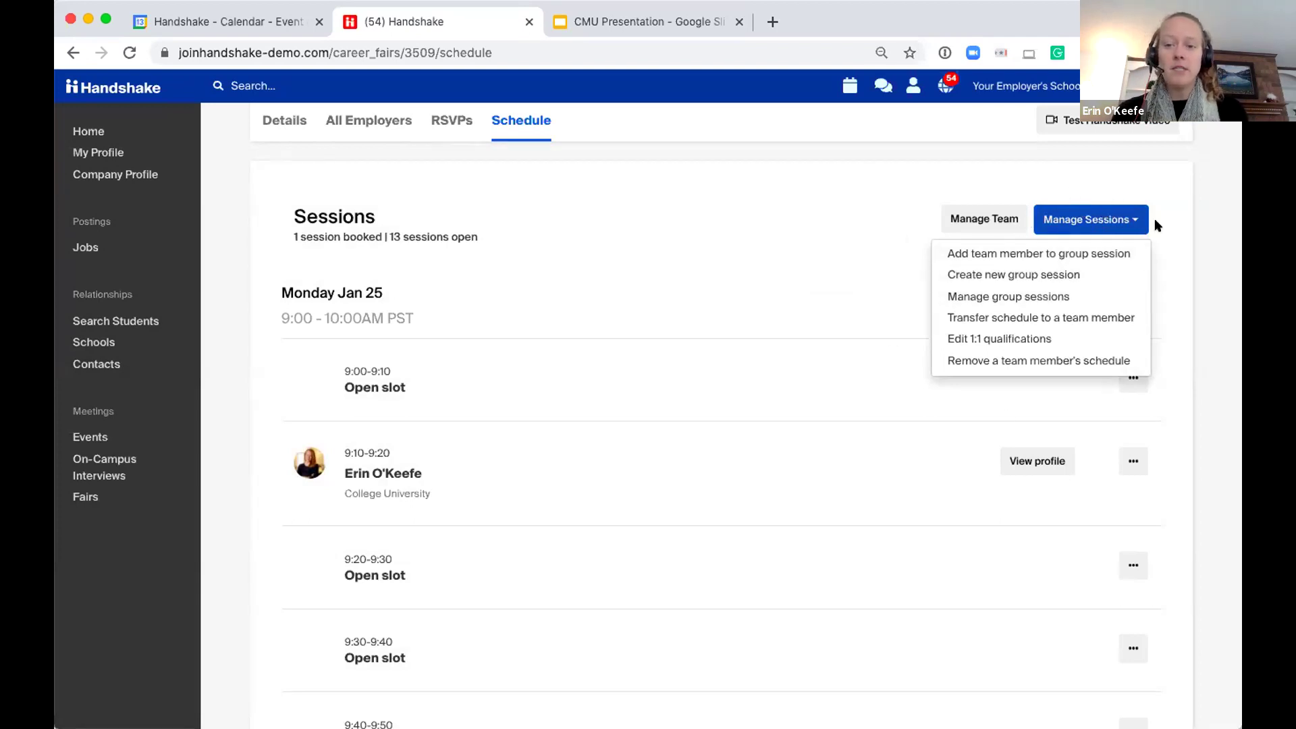
pyautogui.click(751, 270)
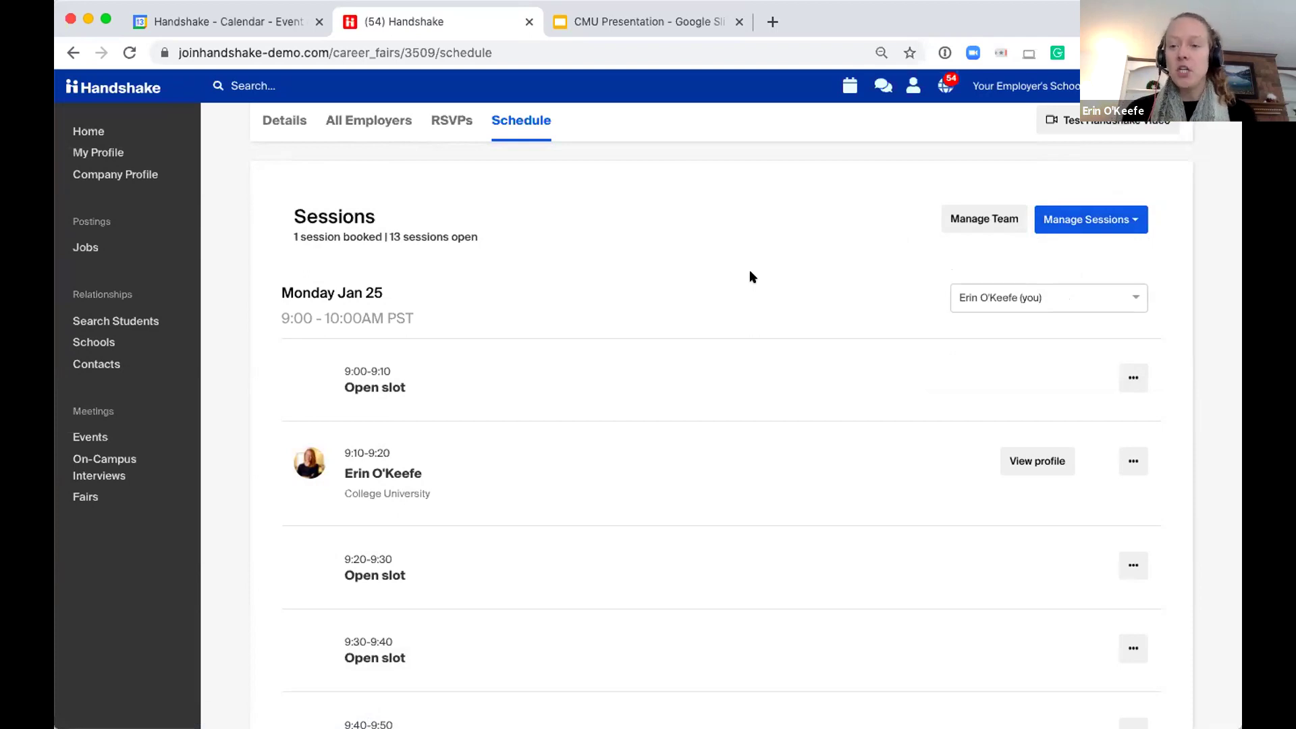
pyautogui.scroll(3, 749, 270)
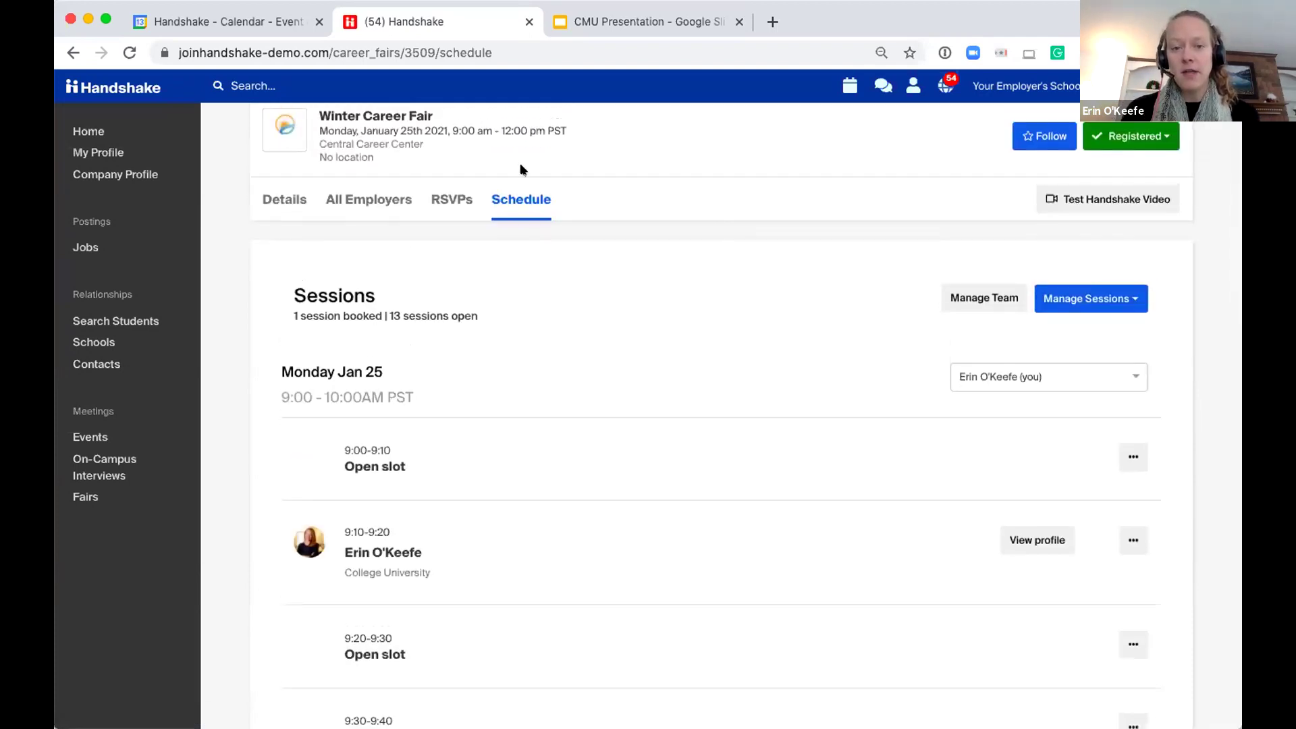
pyautogui.scroll(-5, 831, 367)
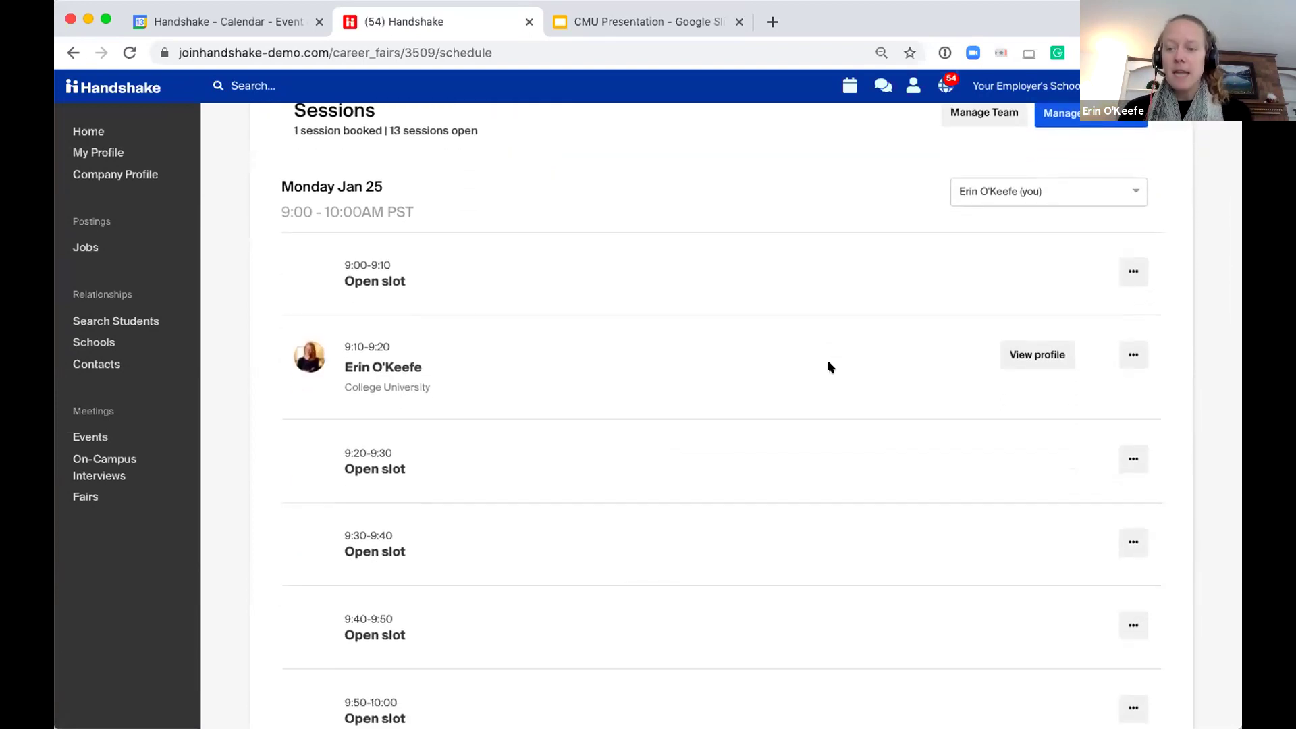
# Open the external URL form for switching the 9:20-9:30 slot to externally hosted video, and cancel without adding a link
pyautogui.scroll(-1, 878, 419)
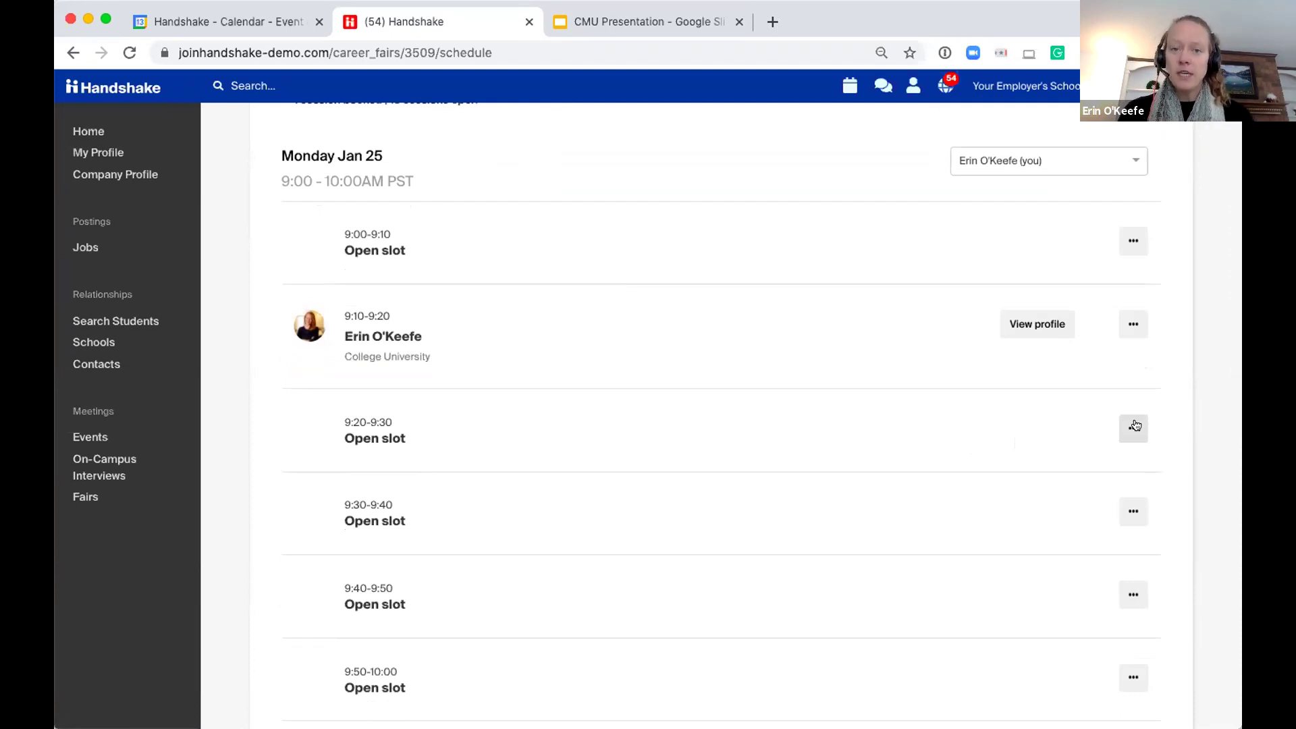
pyautogui.click(1135, 426)
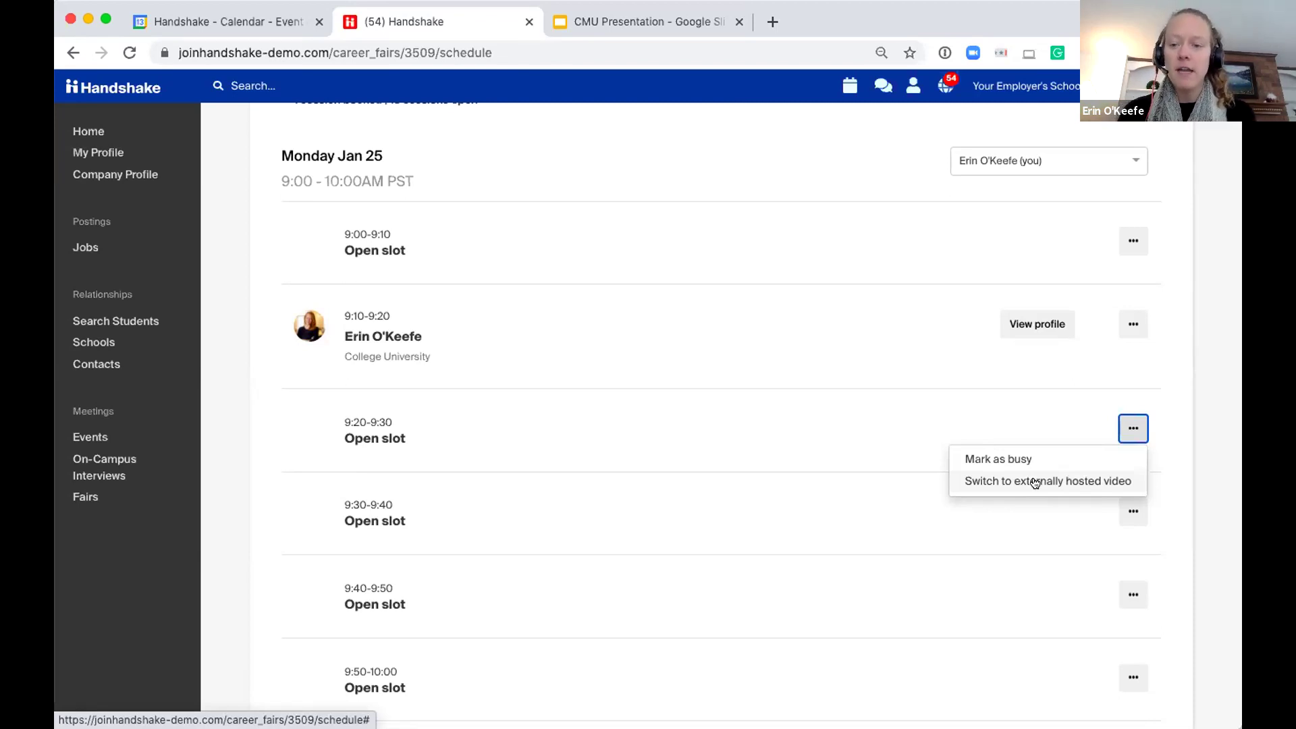
pyautogui.click(1162, 400)
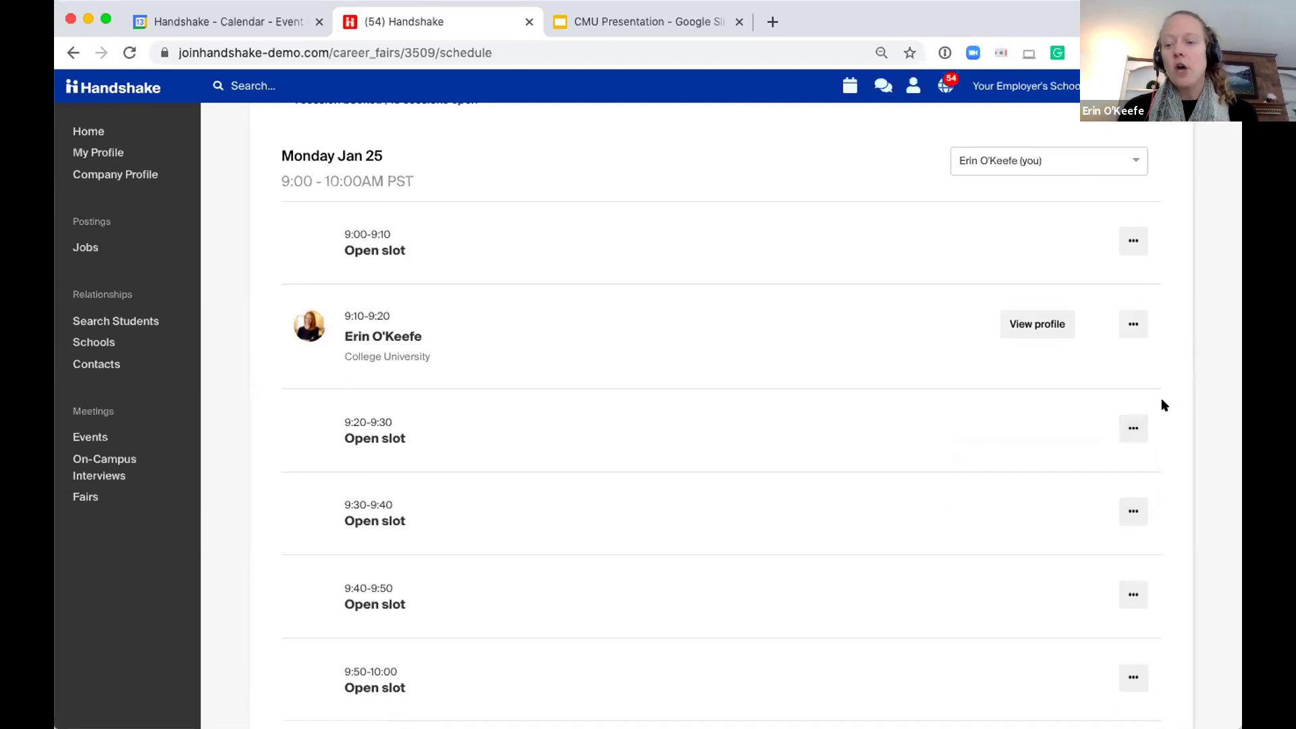
pyautogui.click(1131, 431)
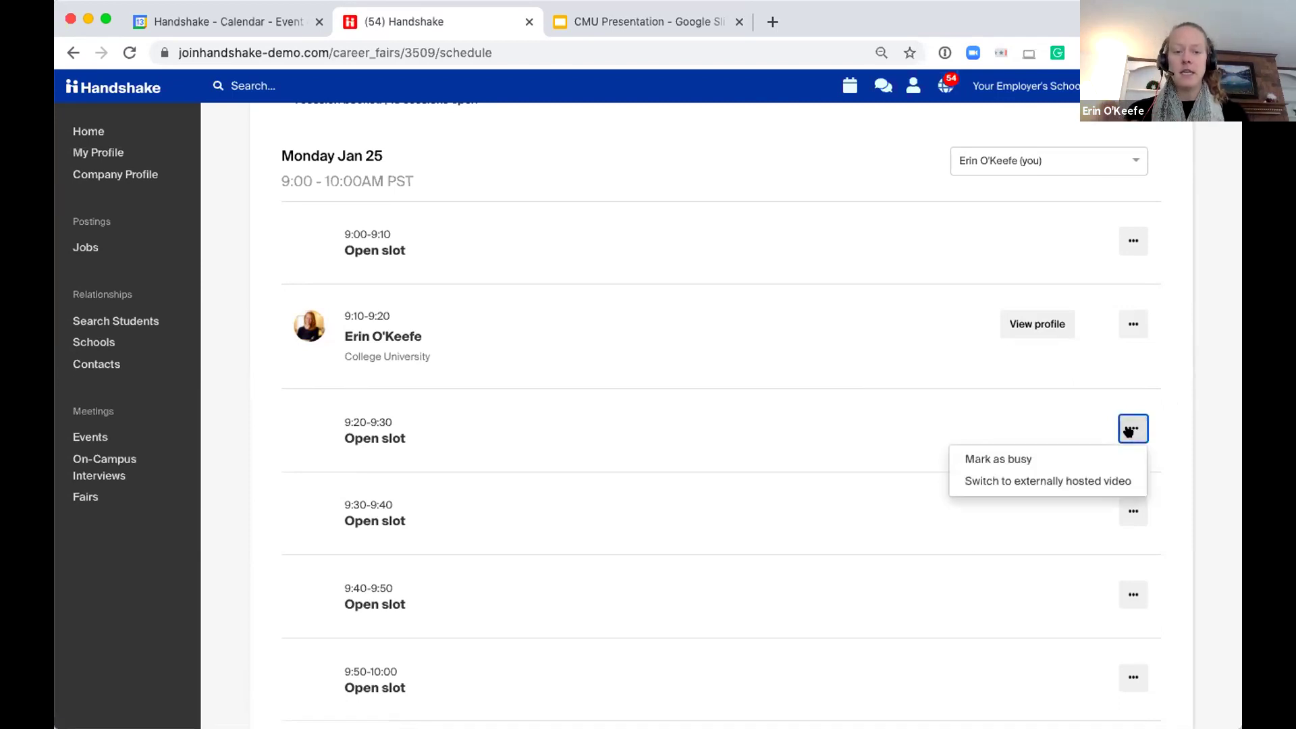
pyautogui.click(1015, 482)
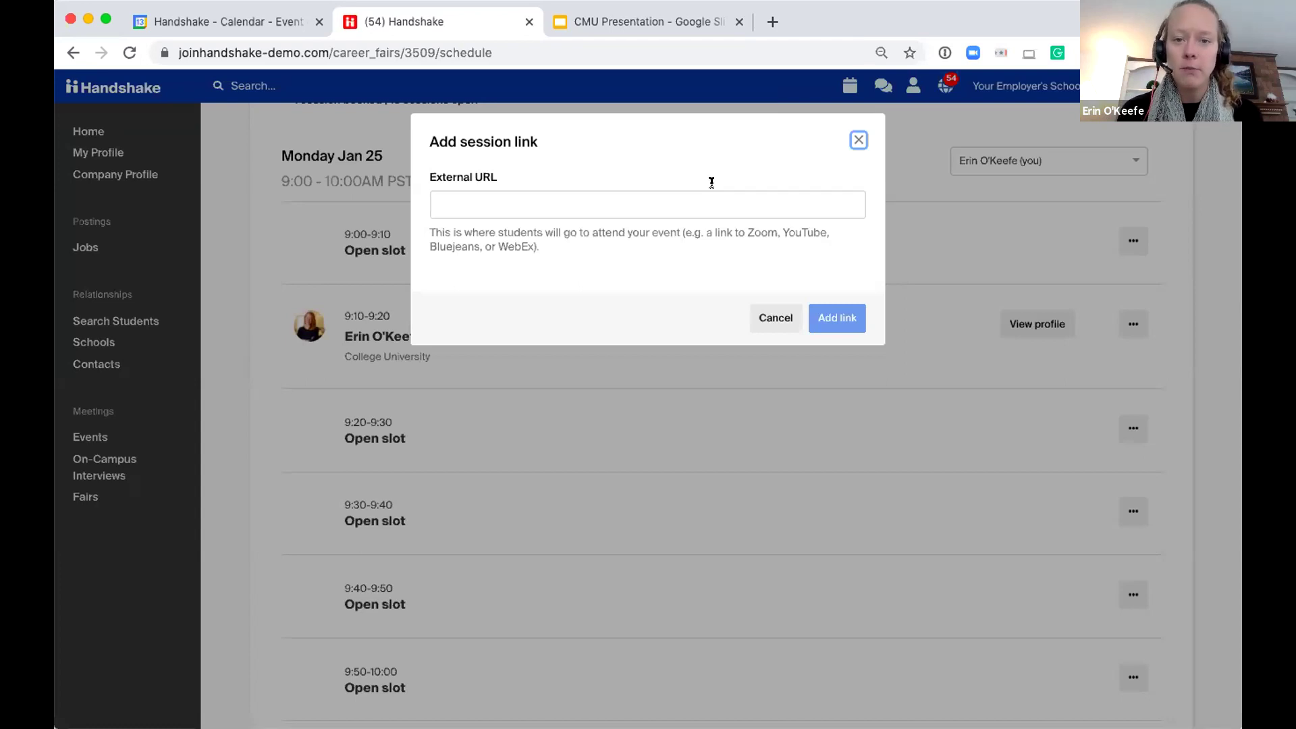
pyautogui.click(767, 318)
# Mark the open 9:20-9:30 slot on January 25 as busy
pyautogui.scroll(-2, 993, 440)
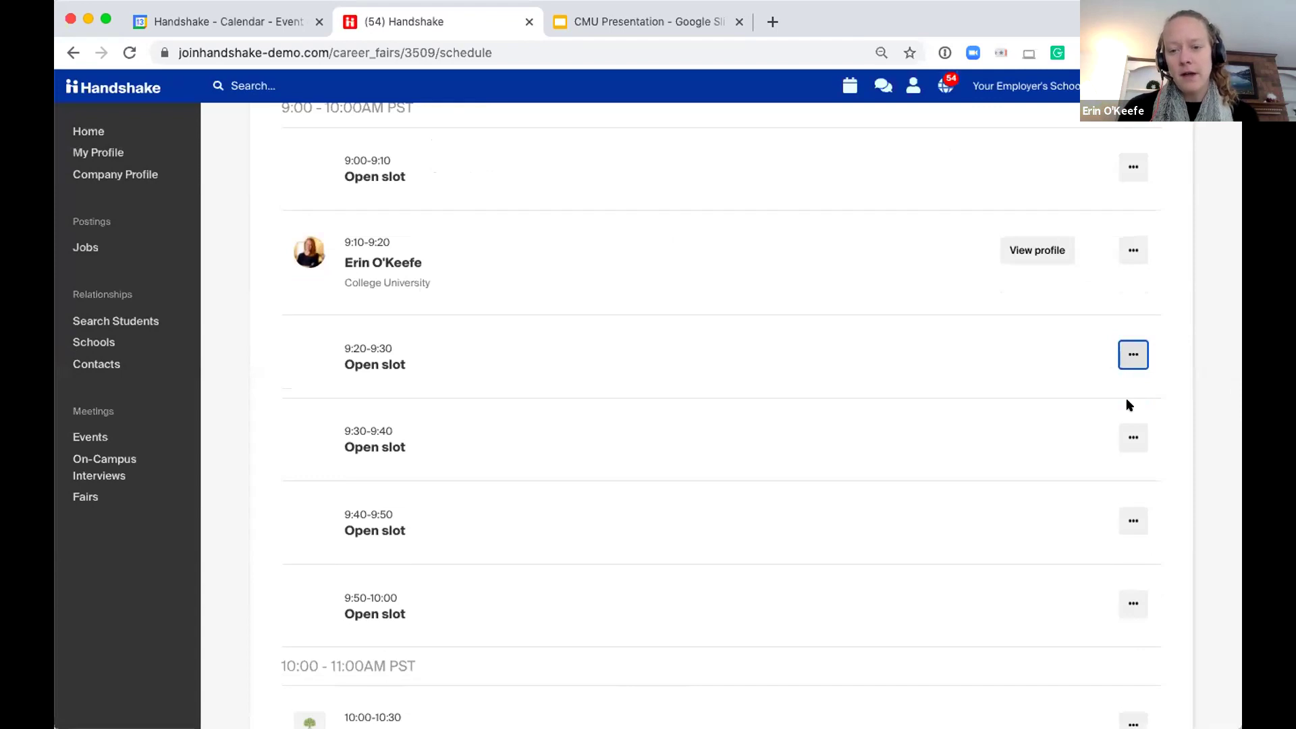
pyautogui.click(1131, 351)
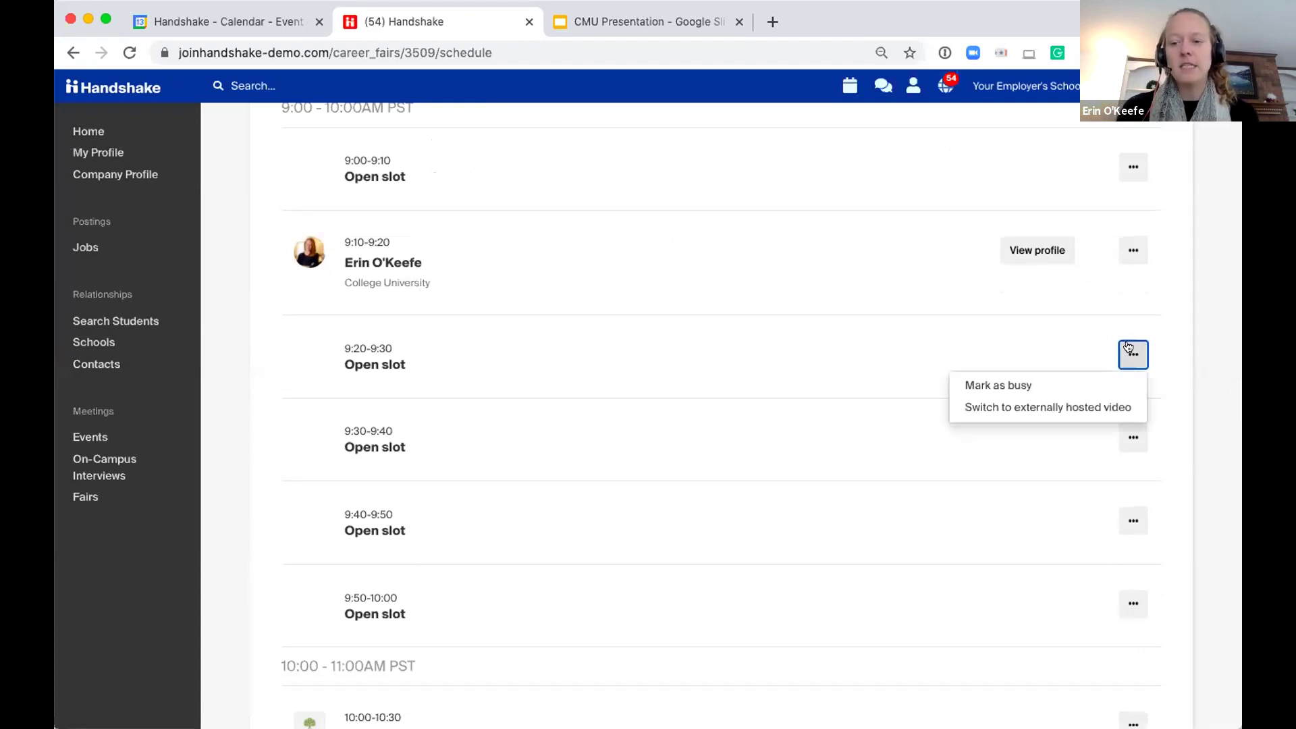
pyautogui.click(990, 383)
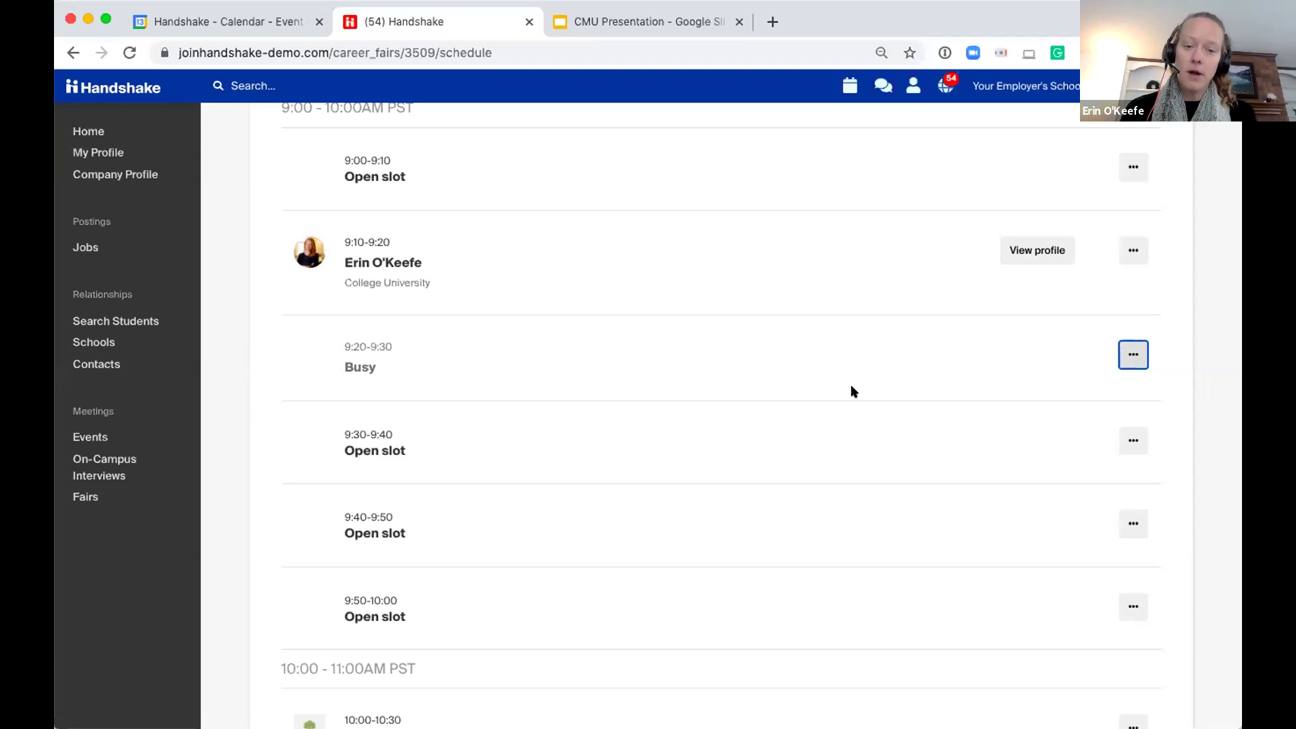
pyautogui.scroll(-1, 1123, 432)
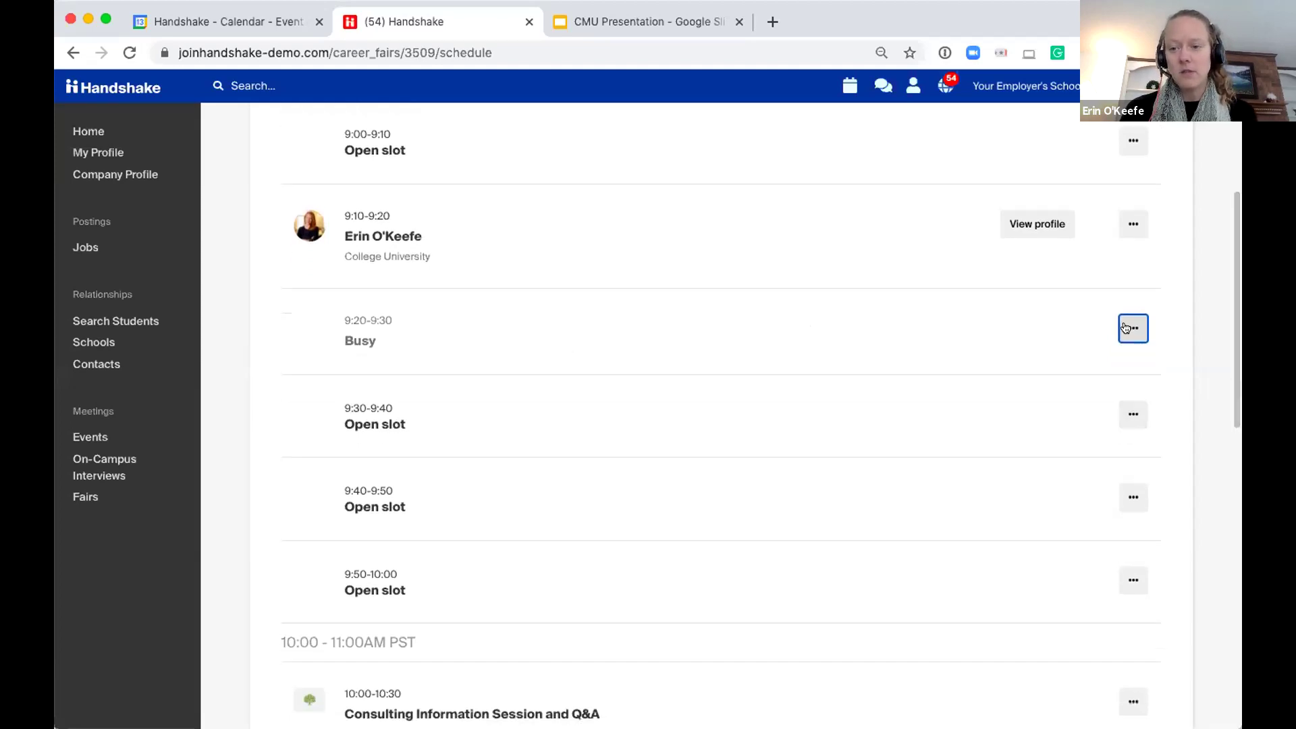
pyautogui.click(1132, 328)
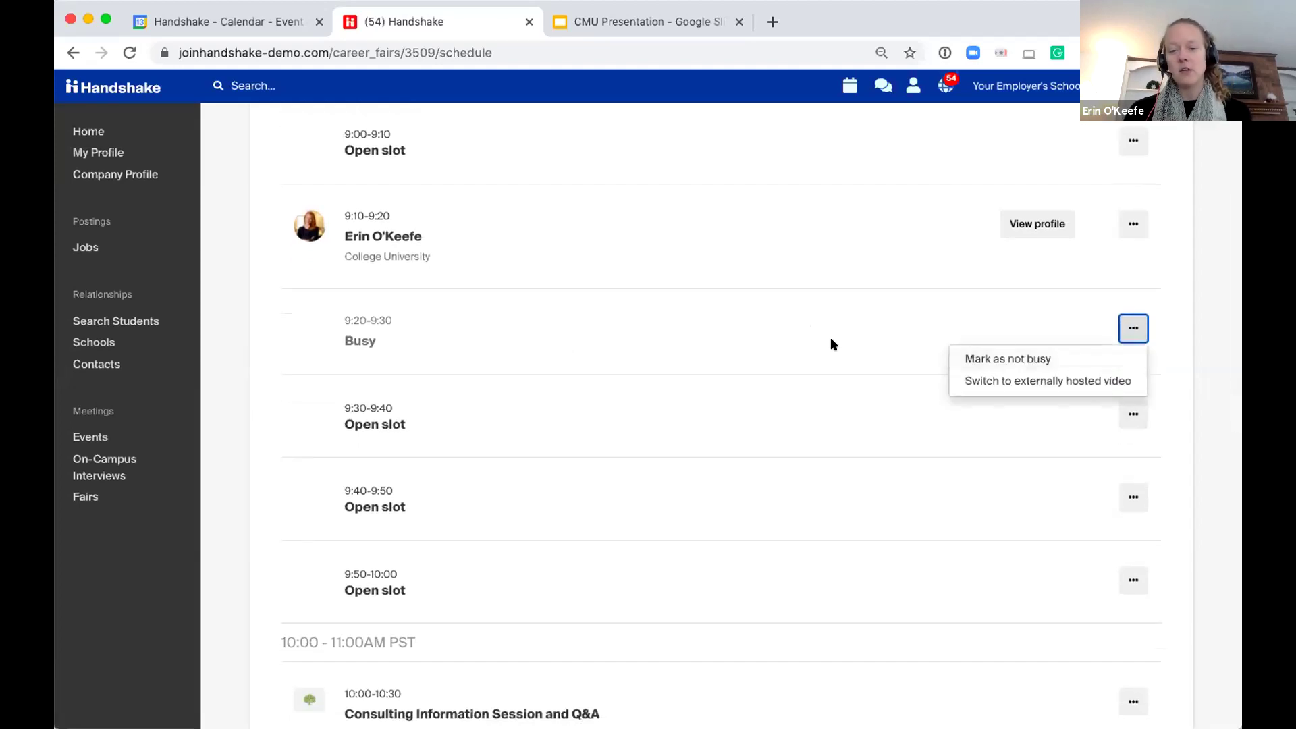
pyautogui.click(832, 378)
pyautogui.scroll(5, 832, 380)
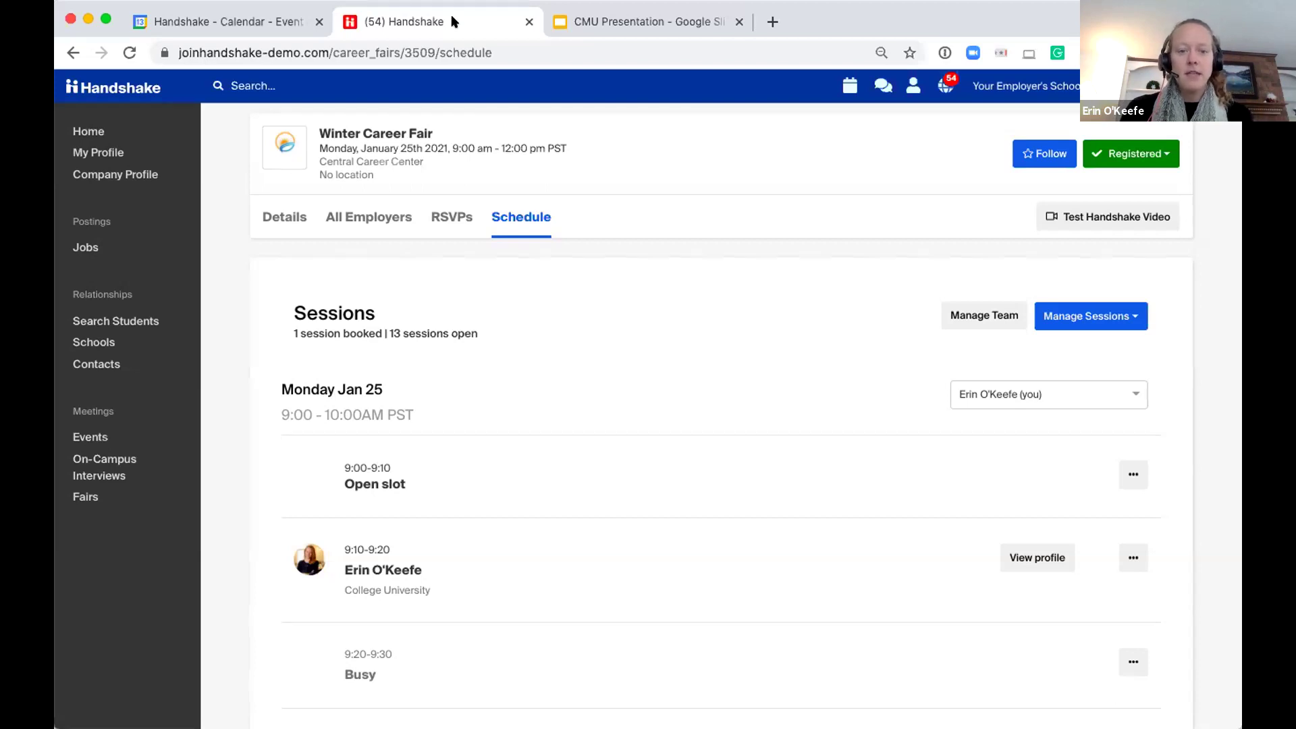
# Switch to the CMU Presentation in Google Slides and show the "Leverage the RSVP tab!" slide
pyautogui.click(641, 22)
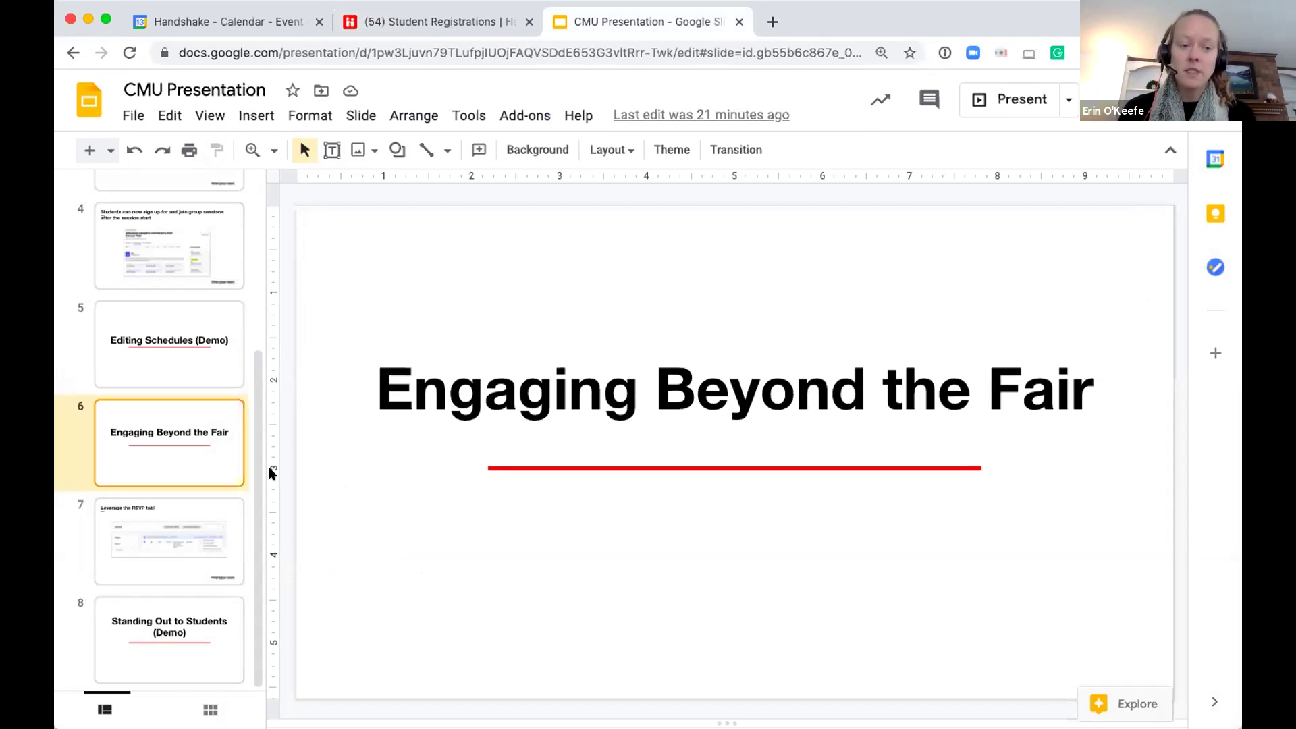
pyautogui.click(130, 530)
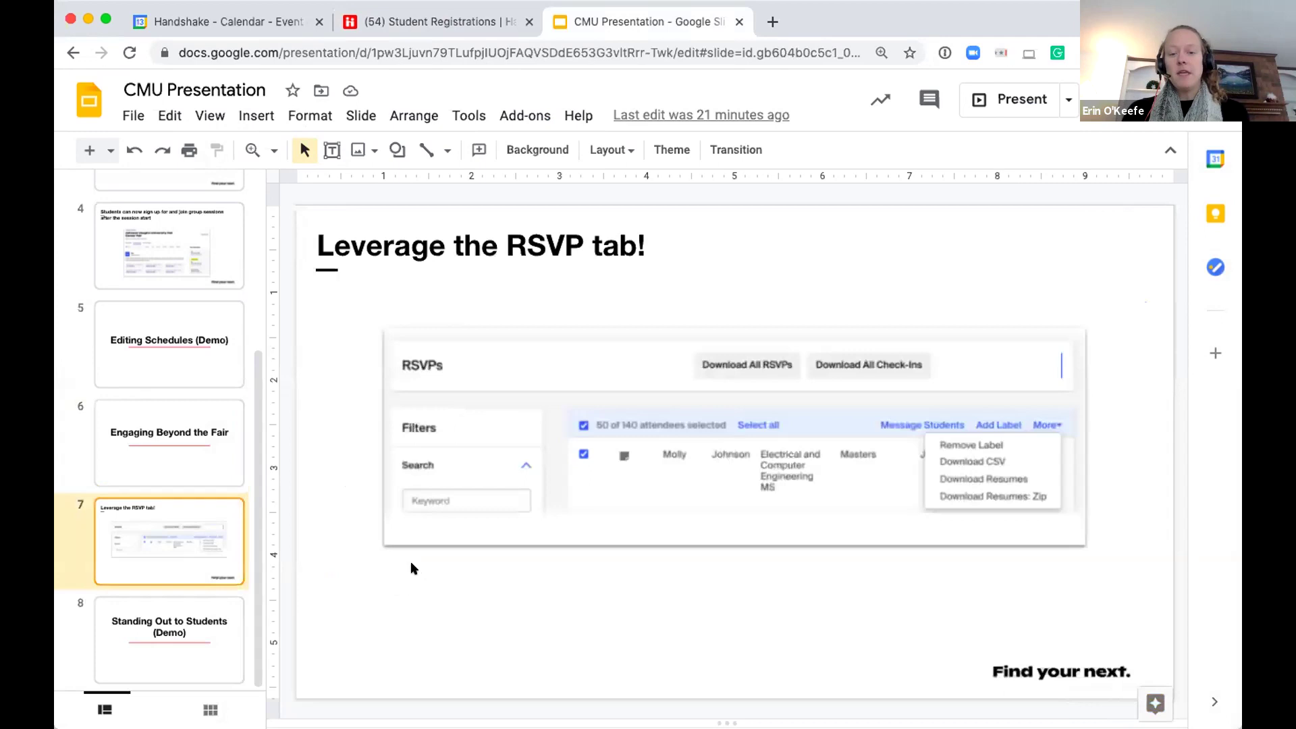
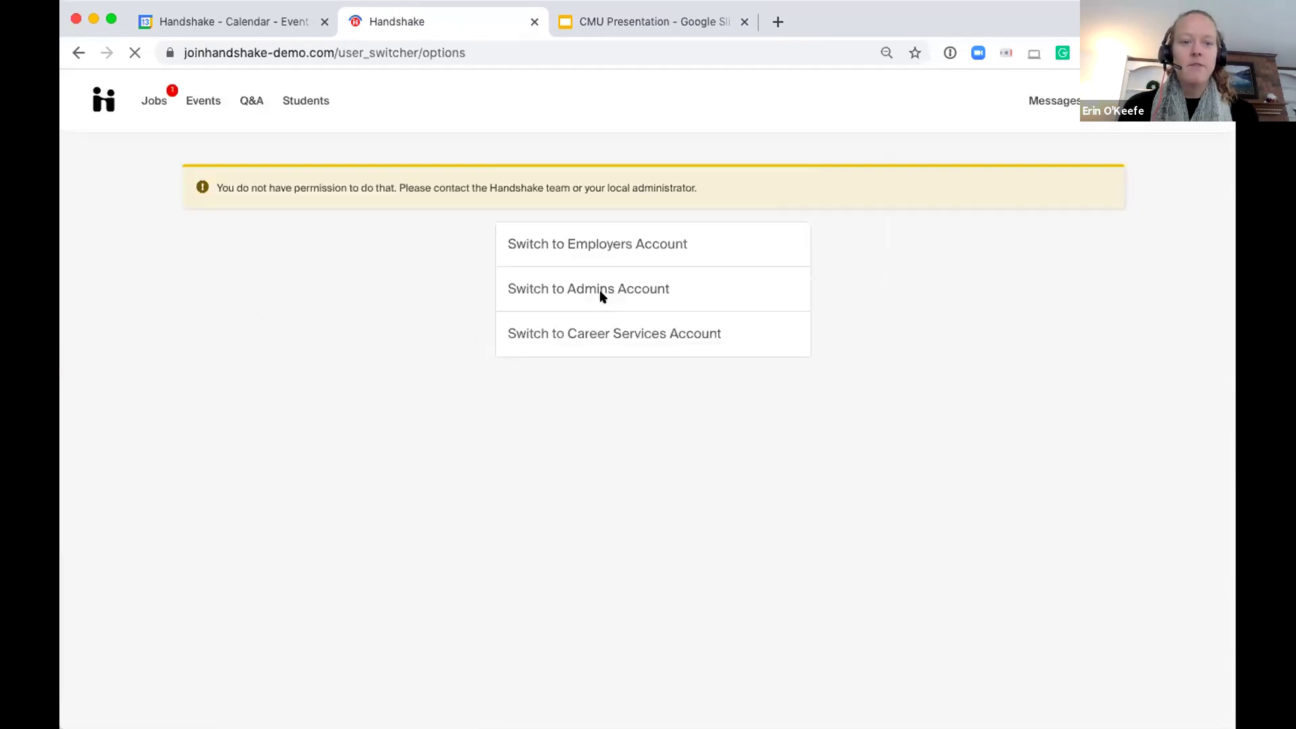
# Open the Winter Career Fair from the student account's events and look through the employers' available sessions
pyautogui.click(197, 100)
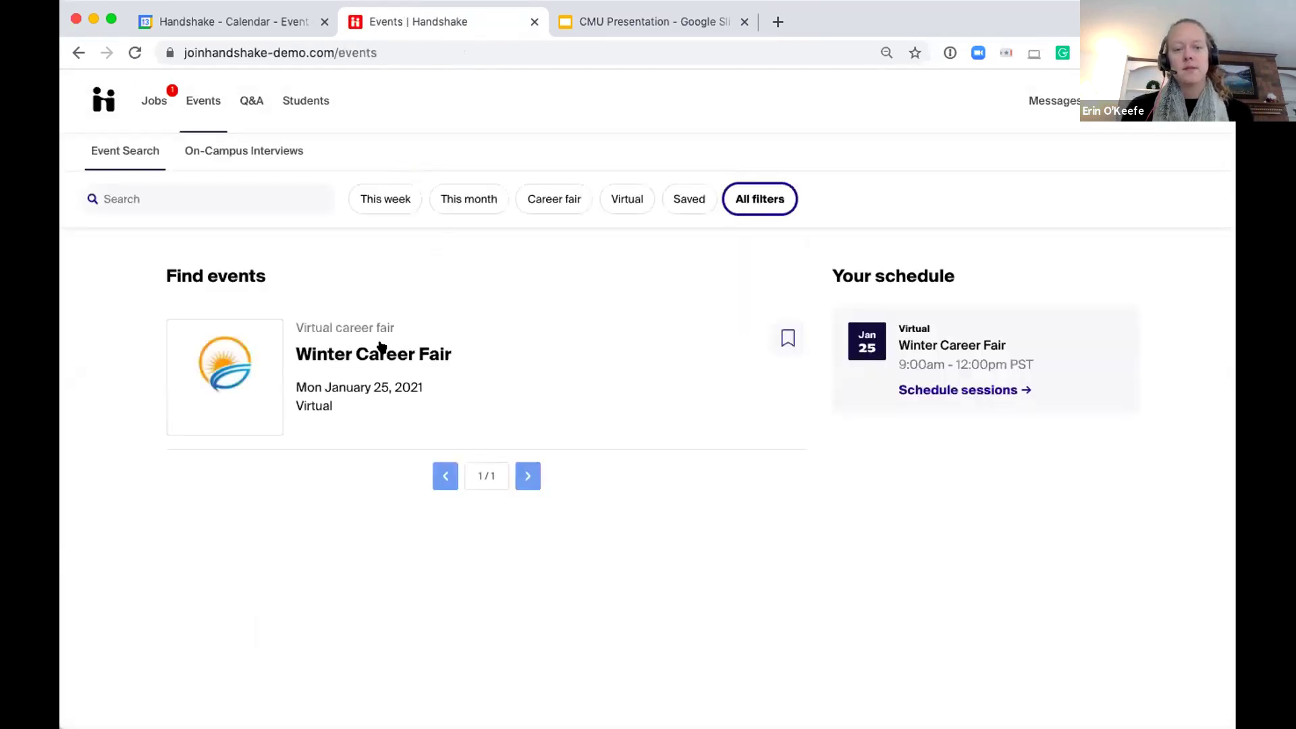
pyautogui.click(376, 352)
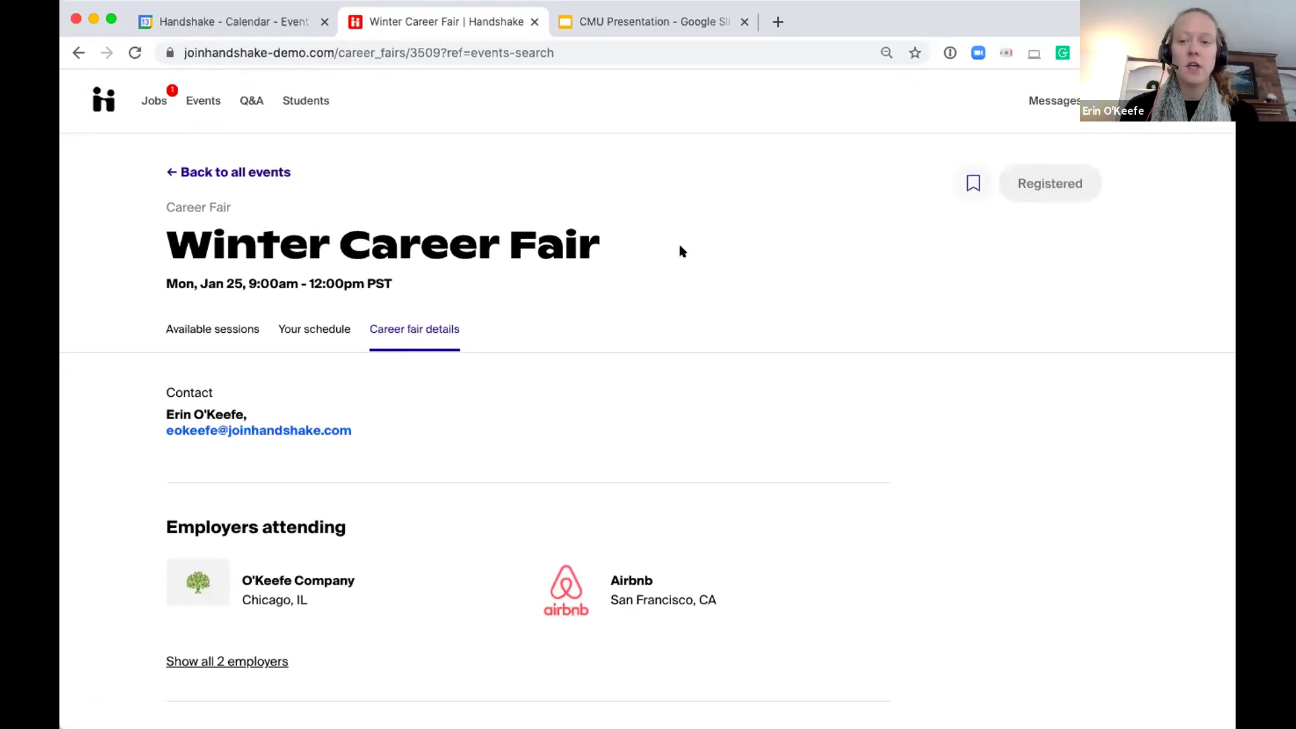
pyautogui.click(212, 331)
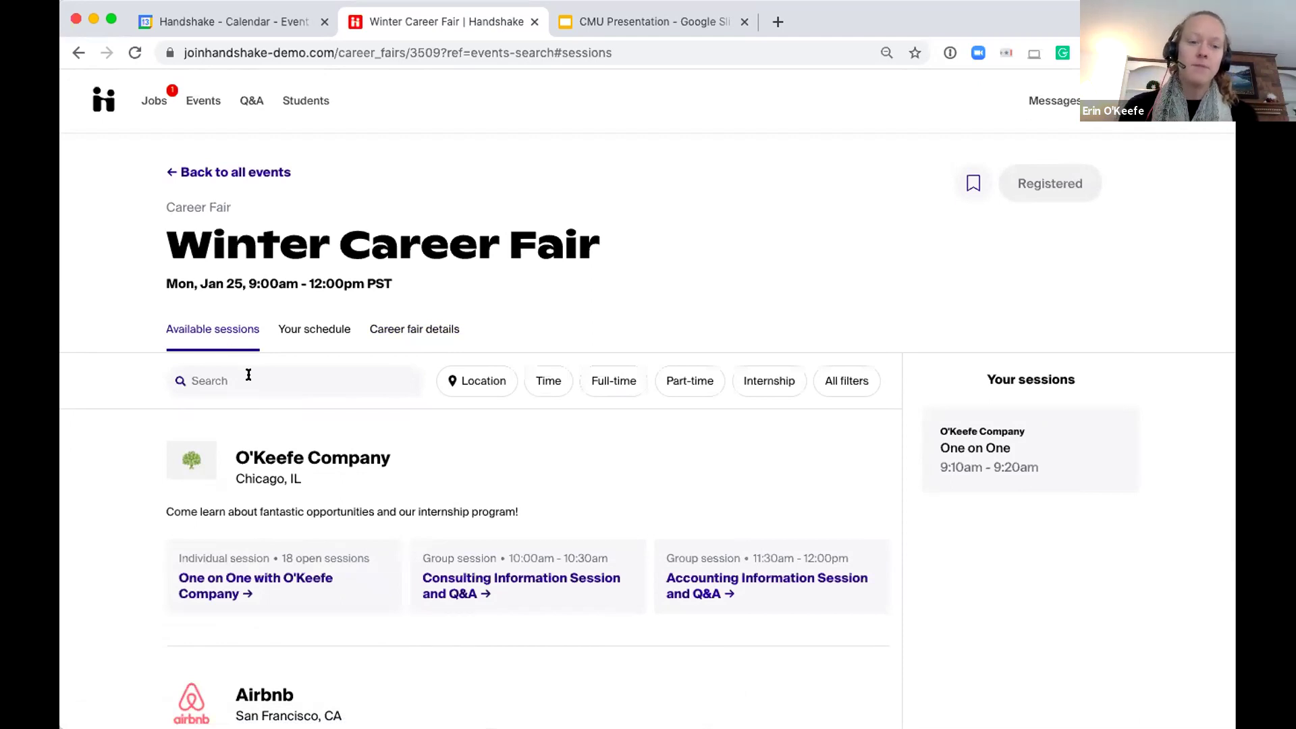
pyautogui.scroll(-1, 249, 375)
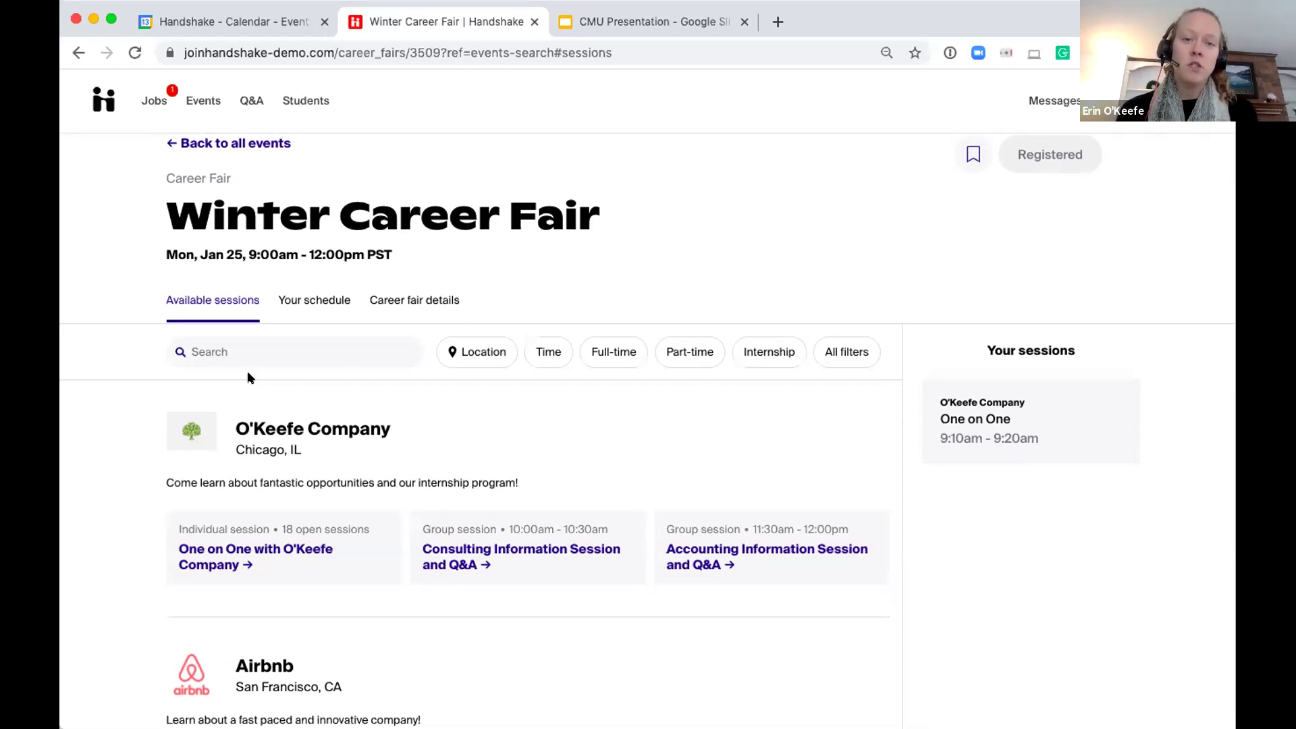
pyautogui.scroll(-2, 627, 259)
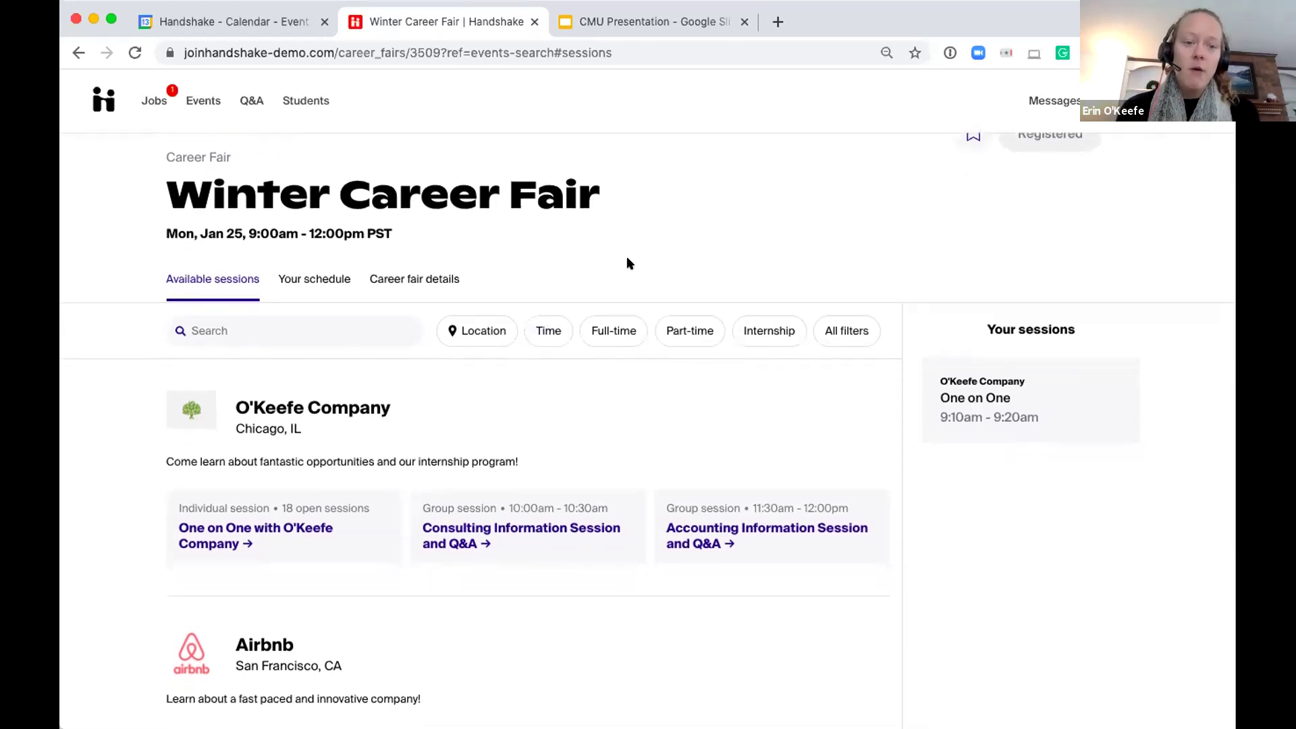
pyautogui.scroll(-5, 626, 263)
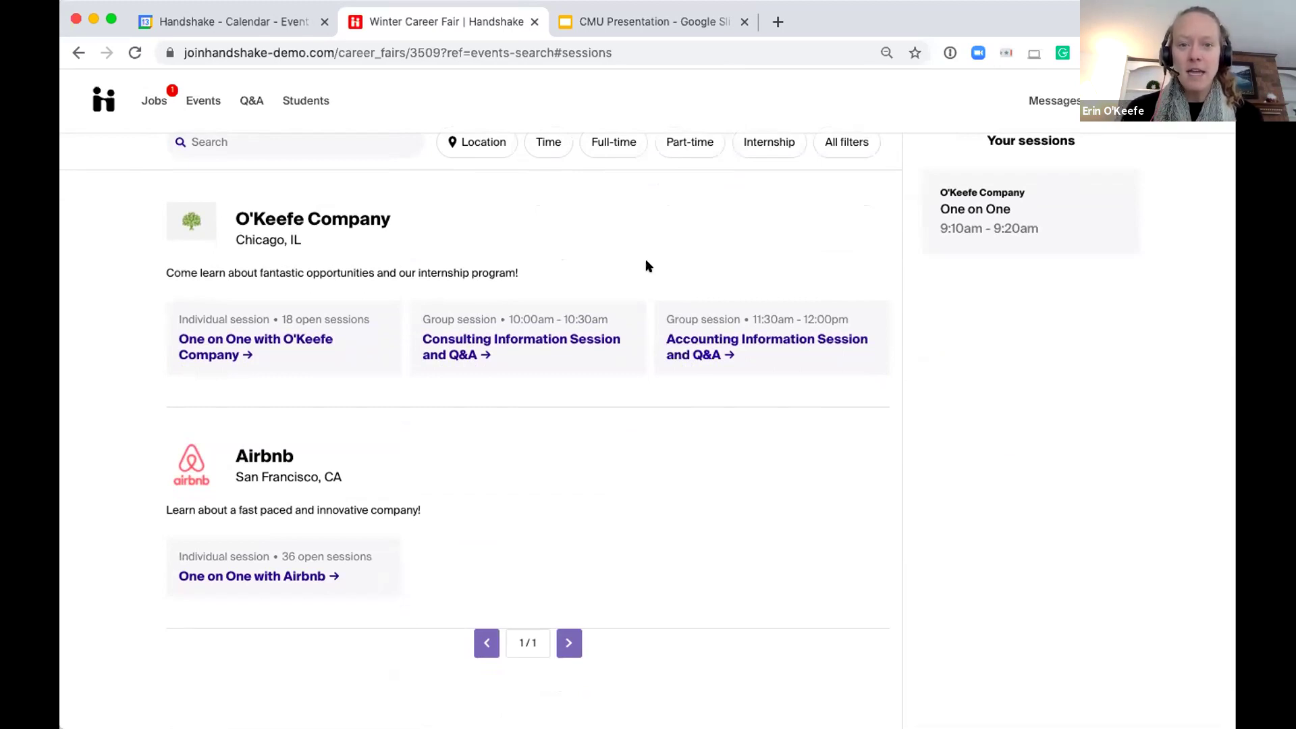
# Highlight O'Keefe Company's name and its description in the available sessions list
pyautogui.scroll(1, 646, 265)
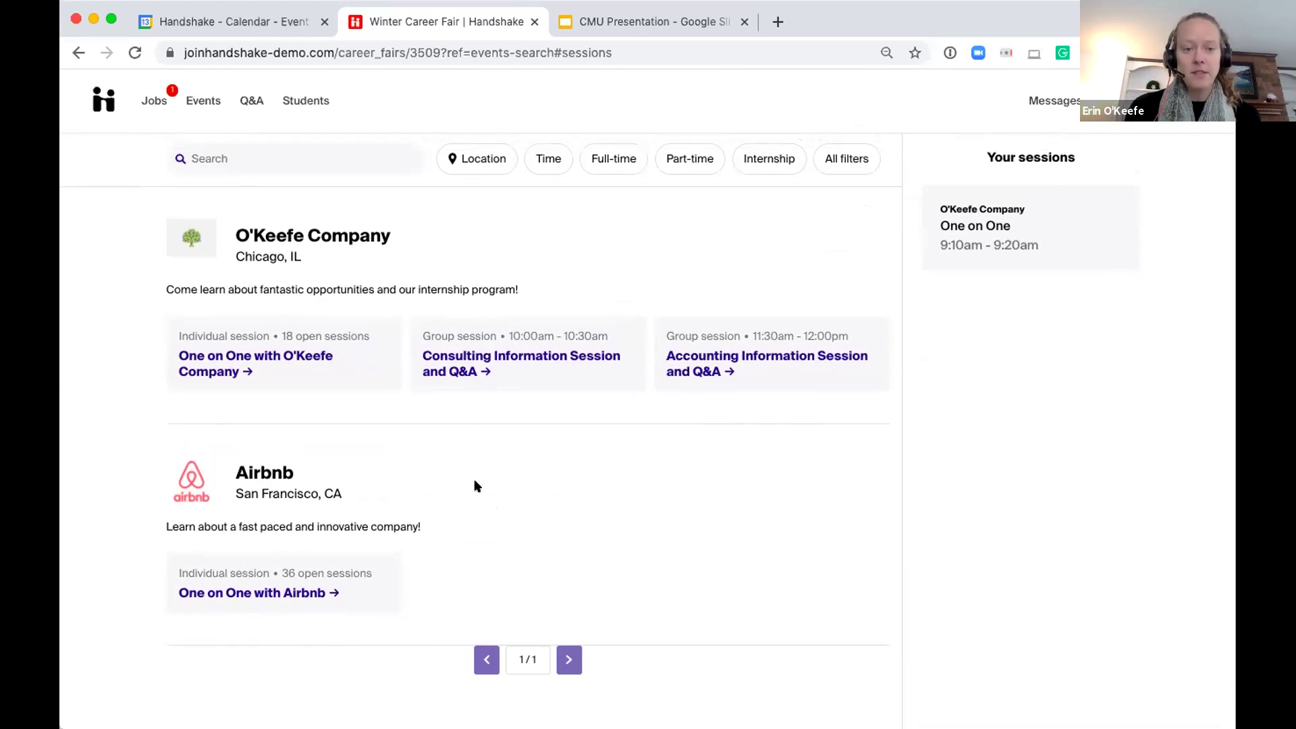
pyautogui.doubleClick(253, 232)
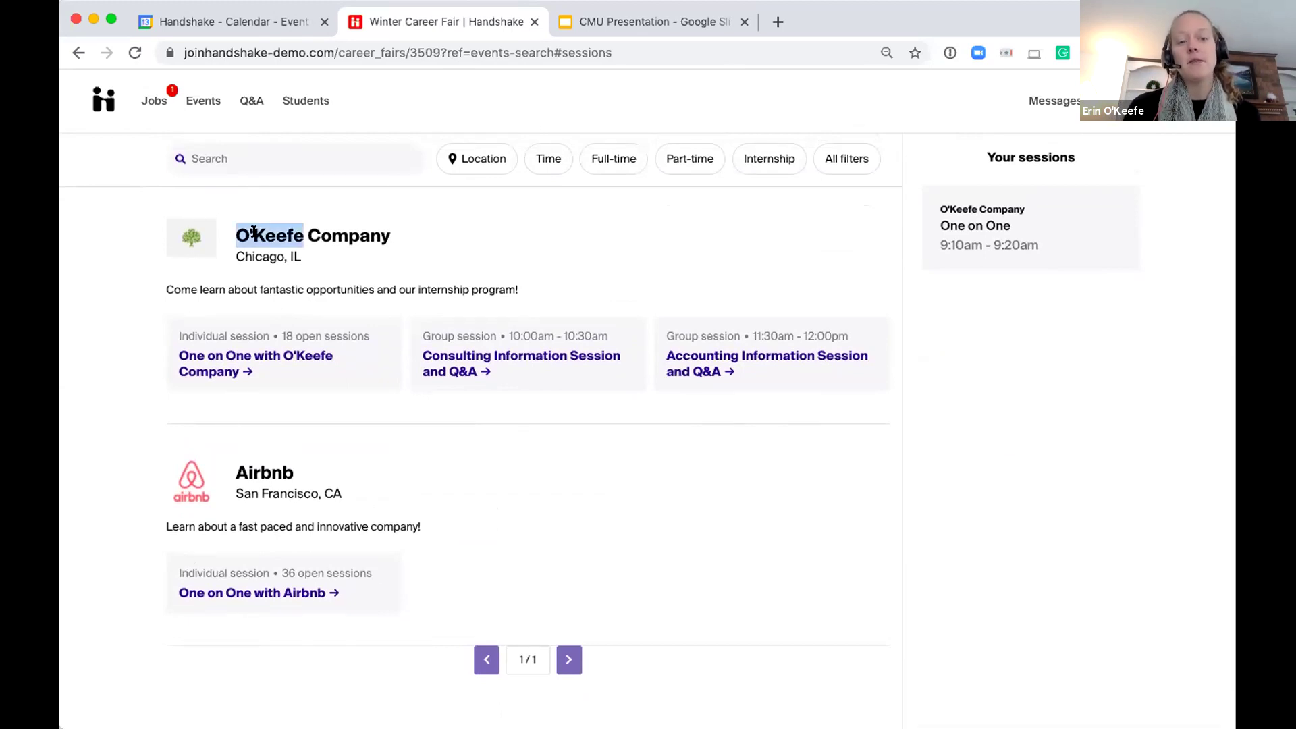
pyautogui.click(253, 232)
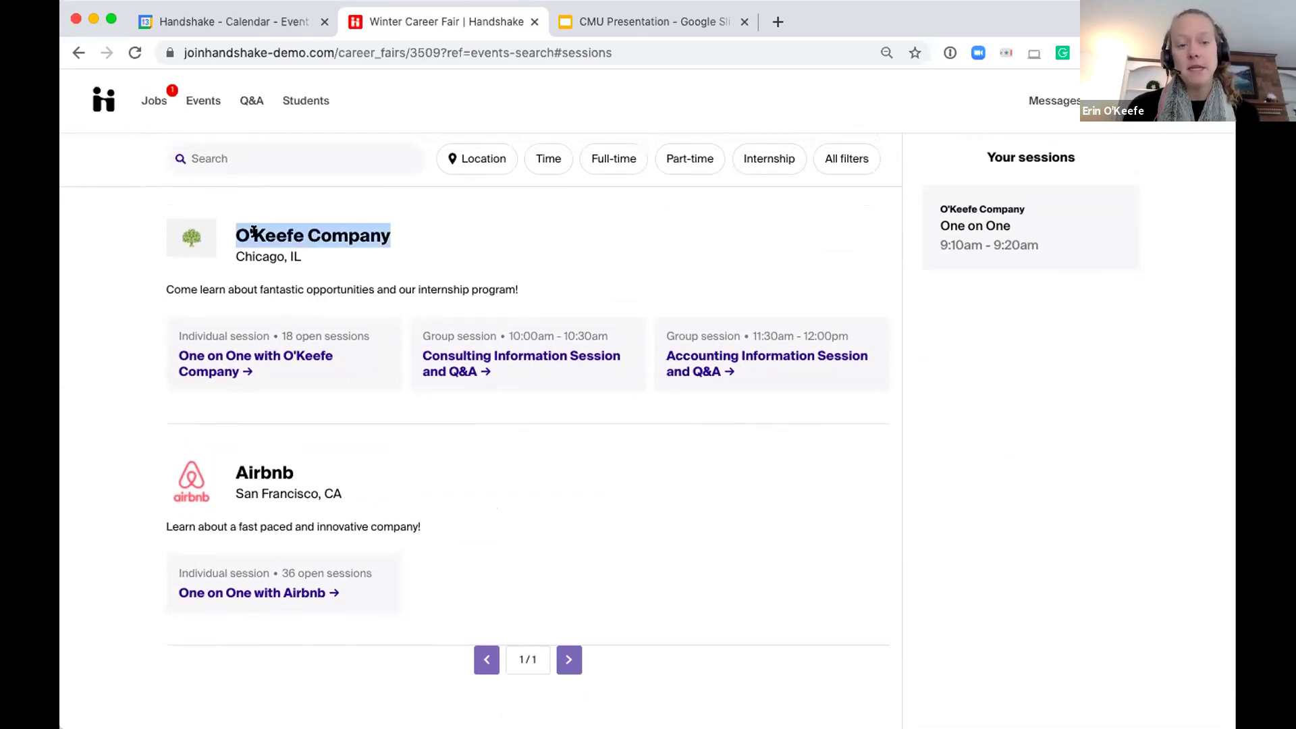
pyautogui.tripleClick(258, 280)
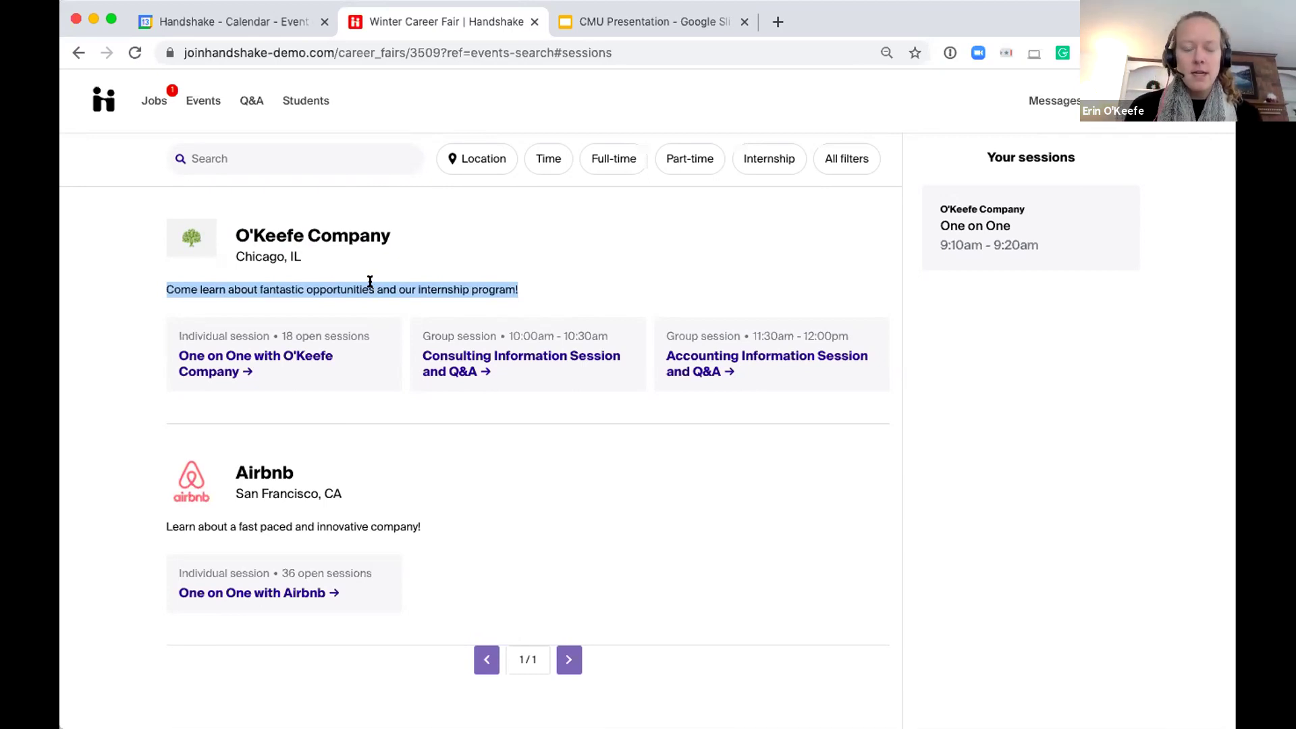
pyautogui.click(506, 272)
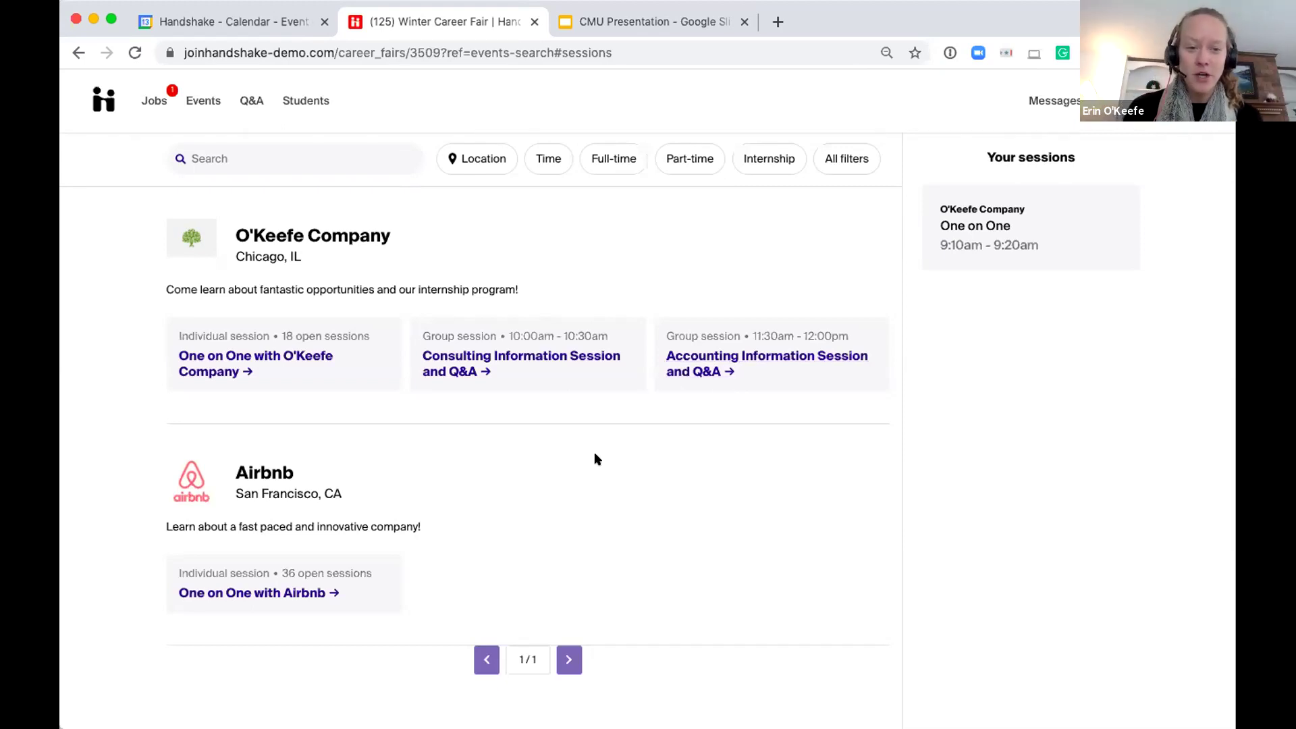
# Open Airbnb's one-on-one session and examine the representatives, their job titles and their time slots
pyautogui.scroll(1, 597, 459)
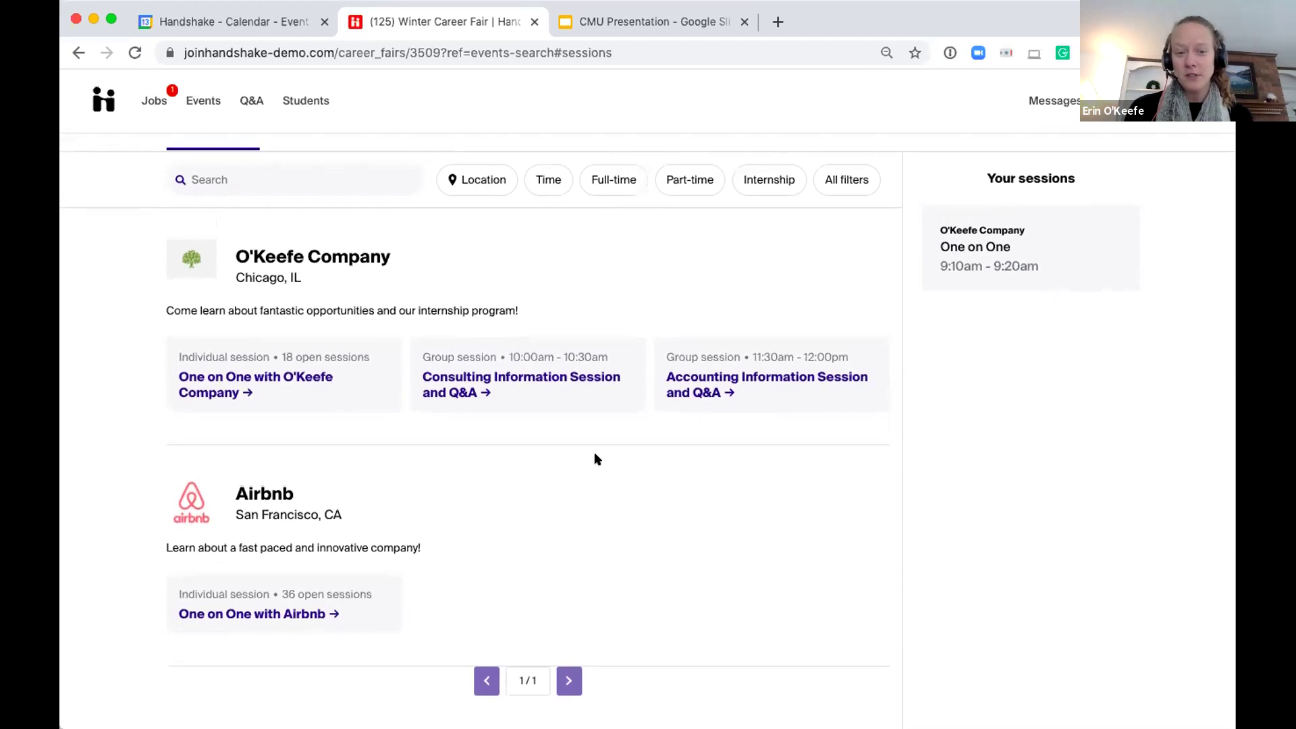
pyautogui.scroll(-1, 546, 513)
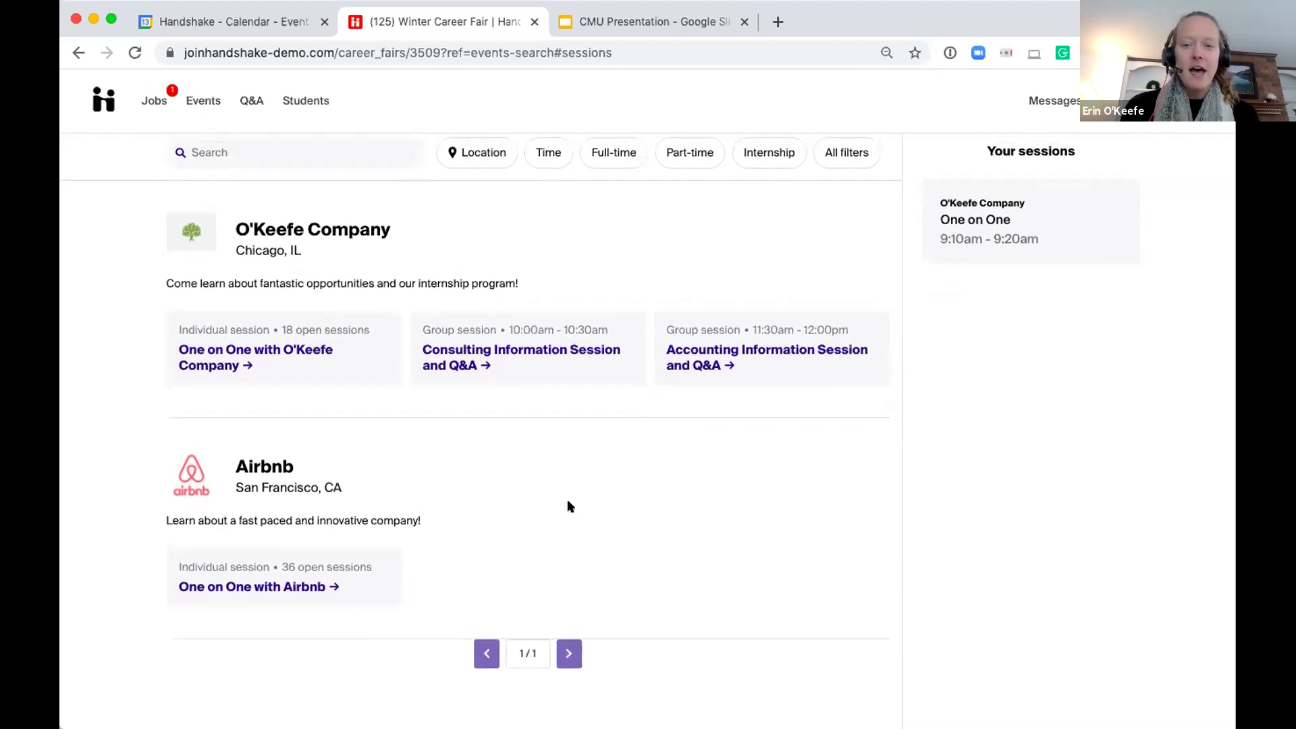
pyautogui.scroll(-2, 364, 487)
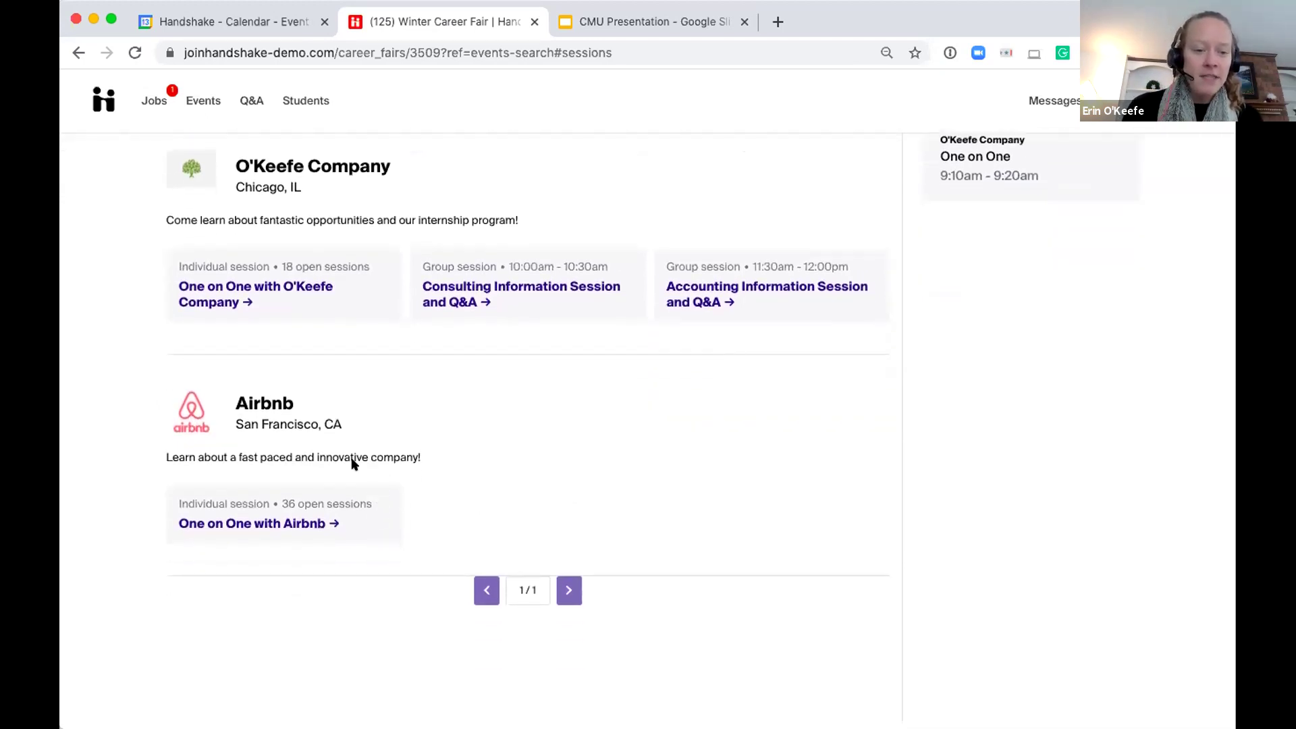
pyautogui.click(202, 520)
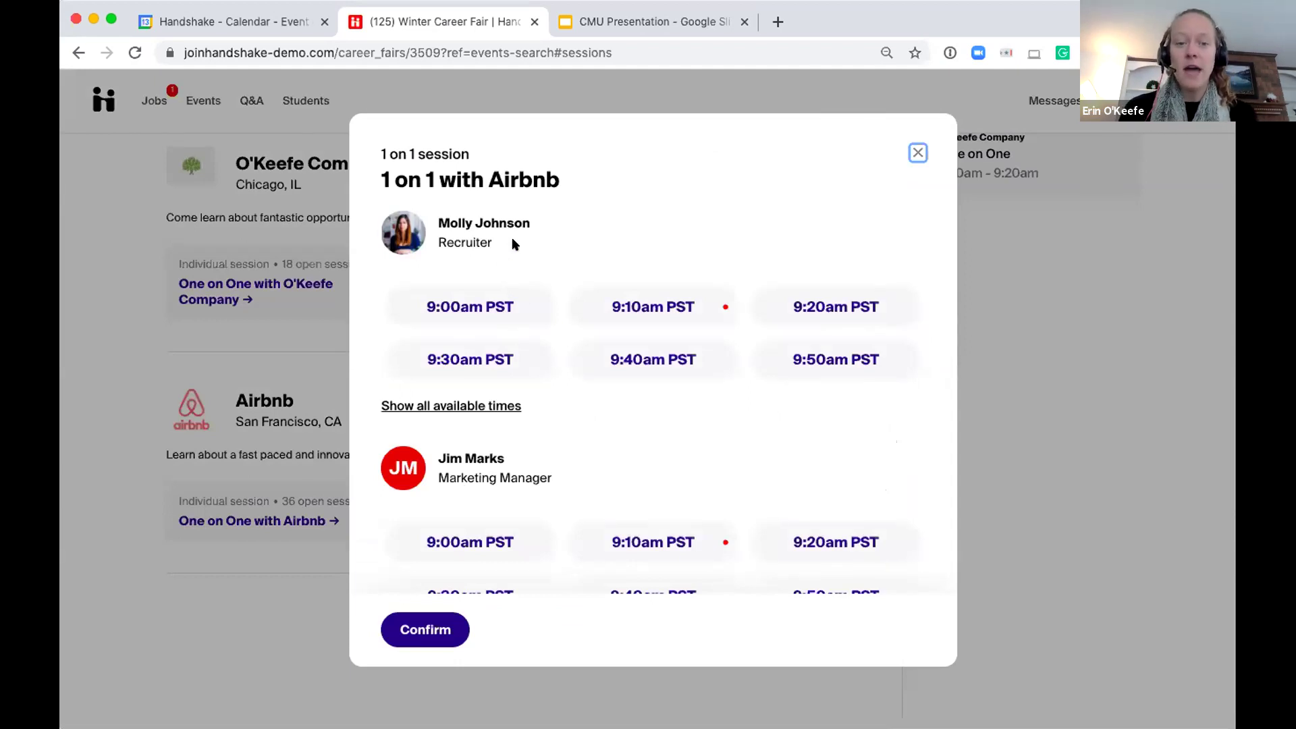
pyautogui.scroll(-3, 513, 243)
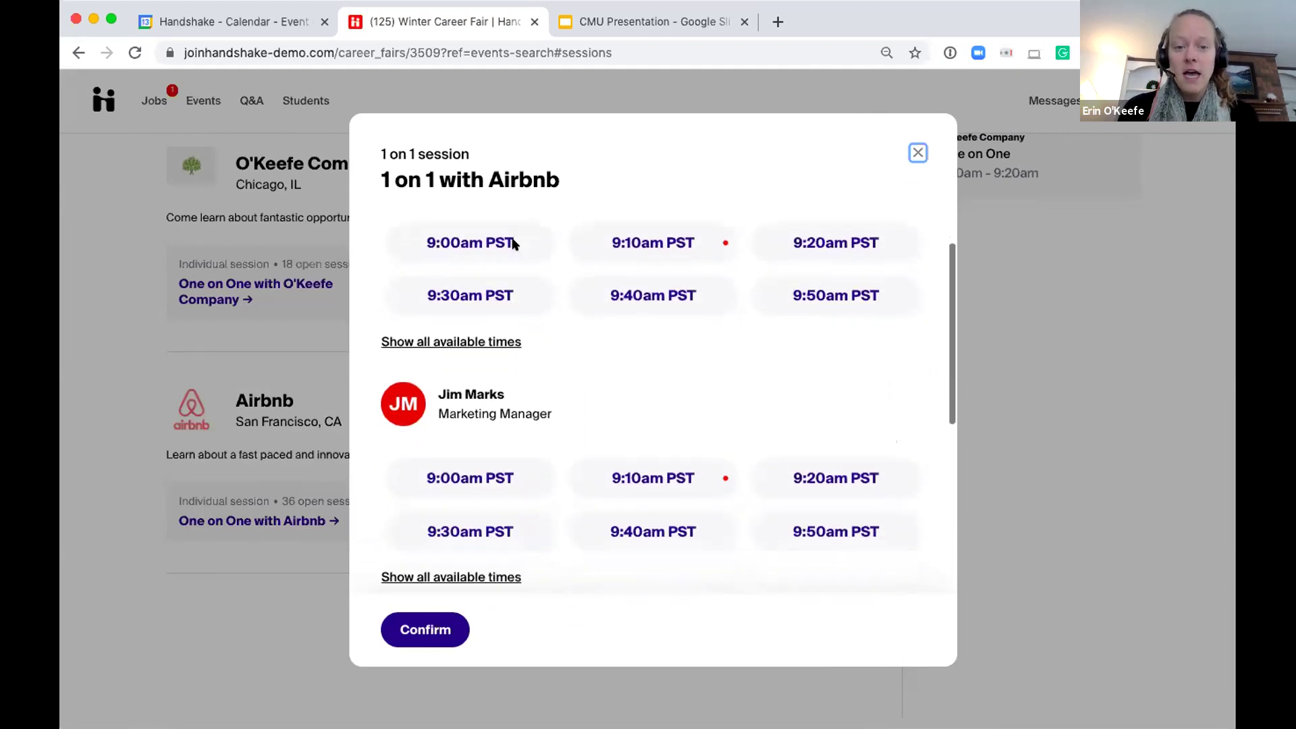
pyautogui.scroll(1, 513, 243)
pyautogui.scroll(2, 513, 244)
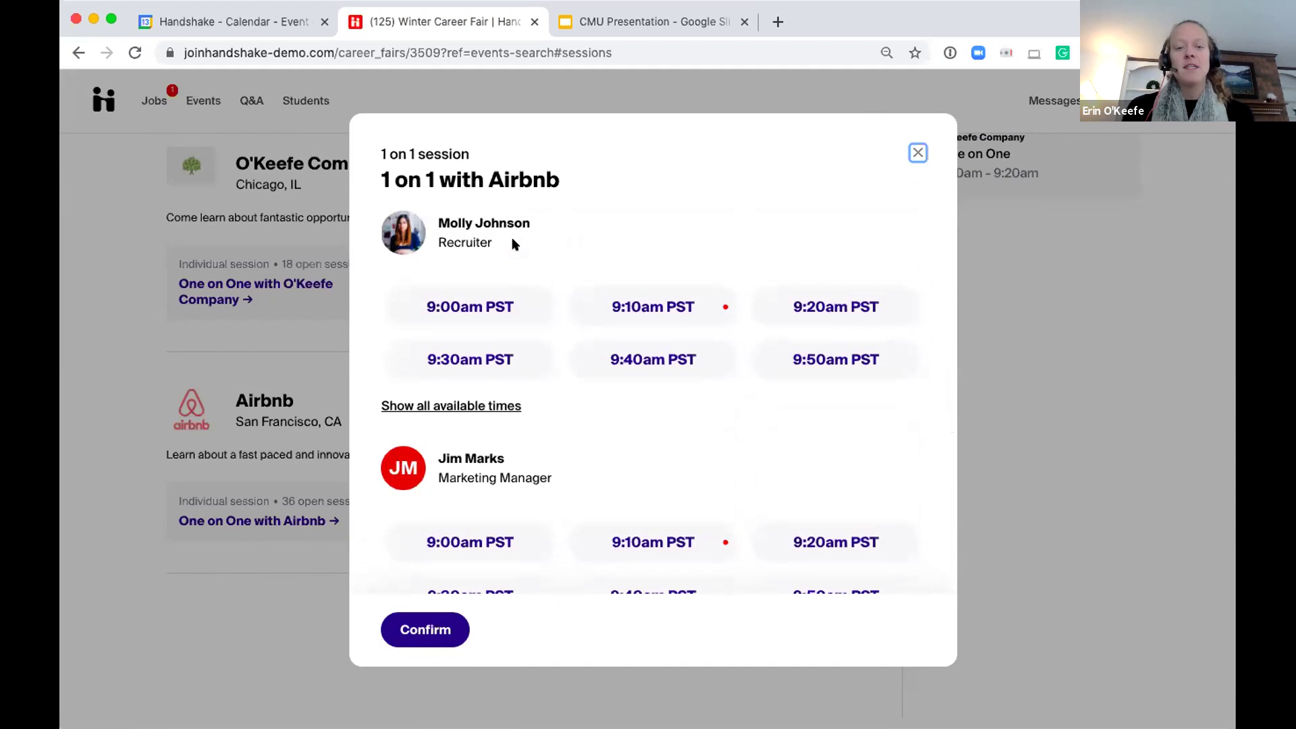
pyautogui.tripleClick(475, 225)
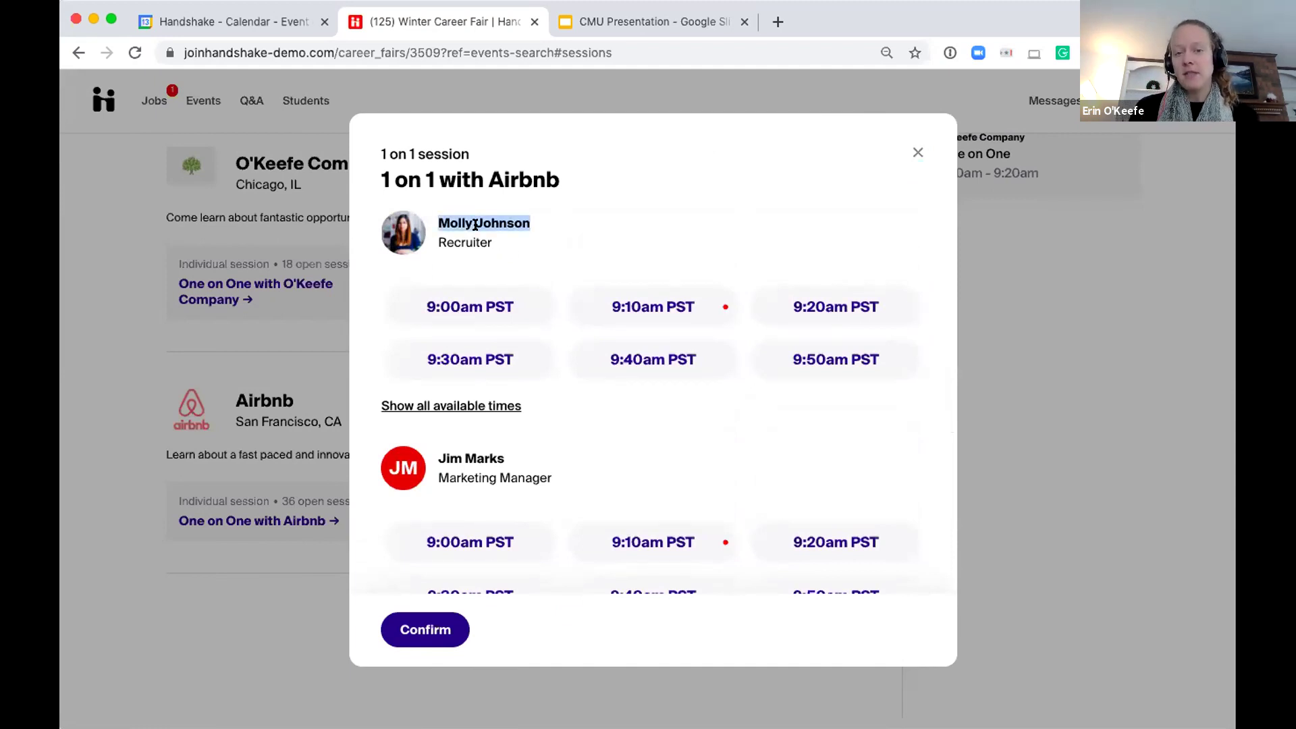
pyautogui.doubleClick(454, 238)
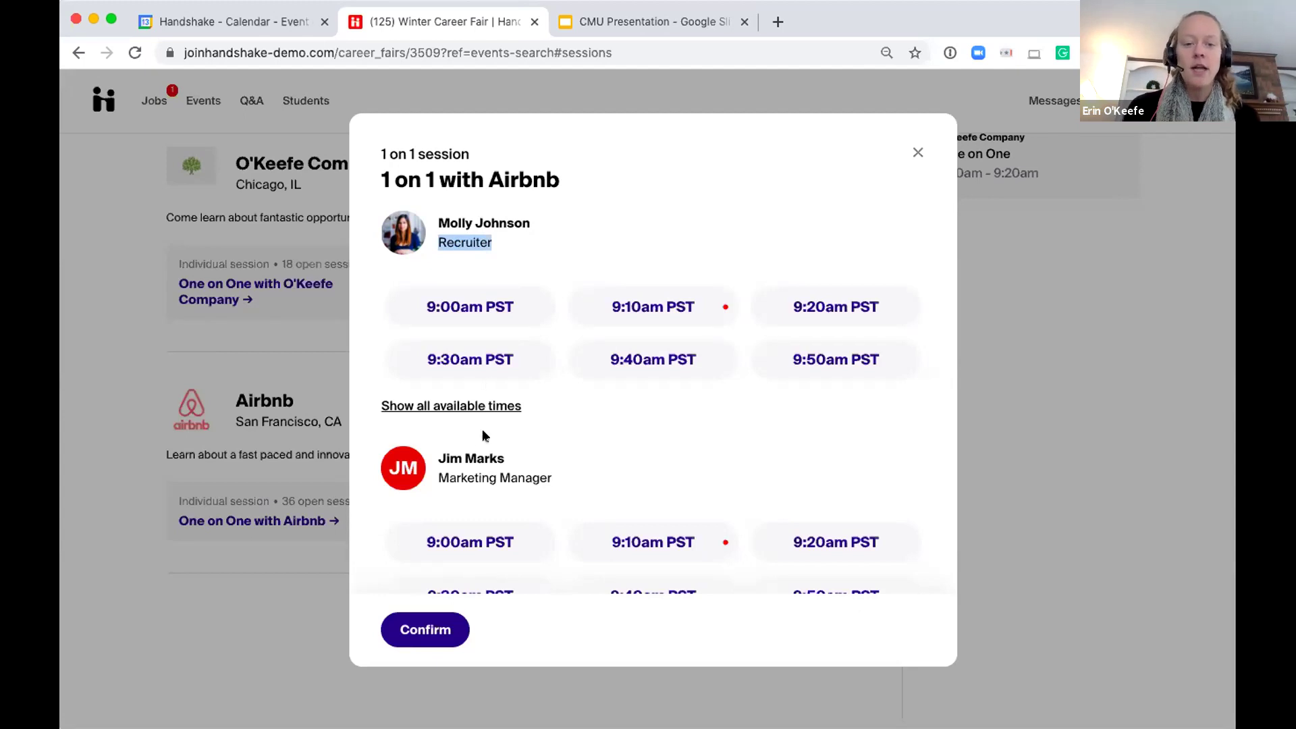
pyautogui.tripleClick(478, 477)
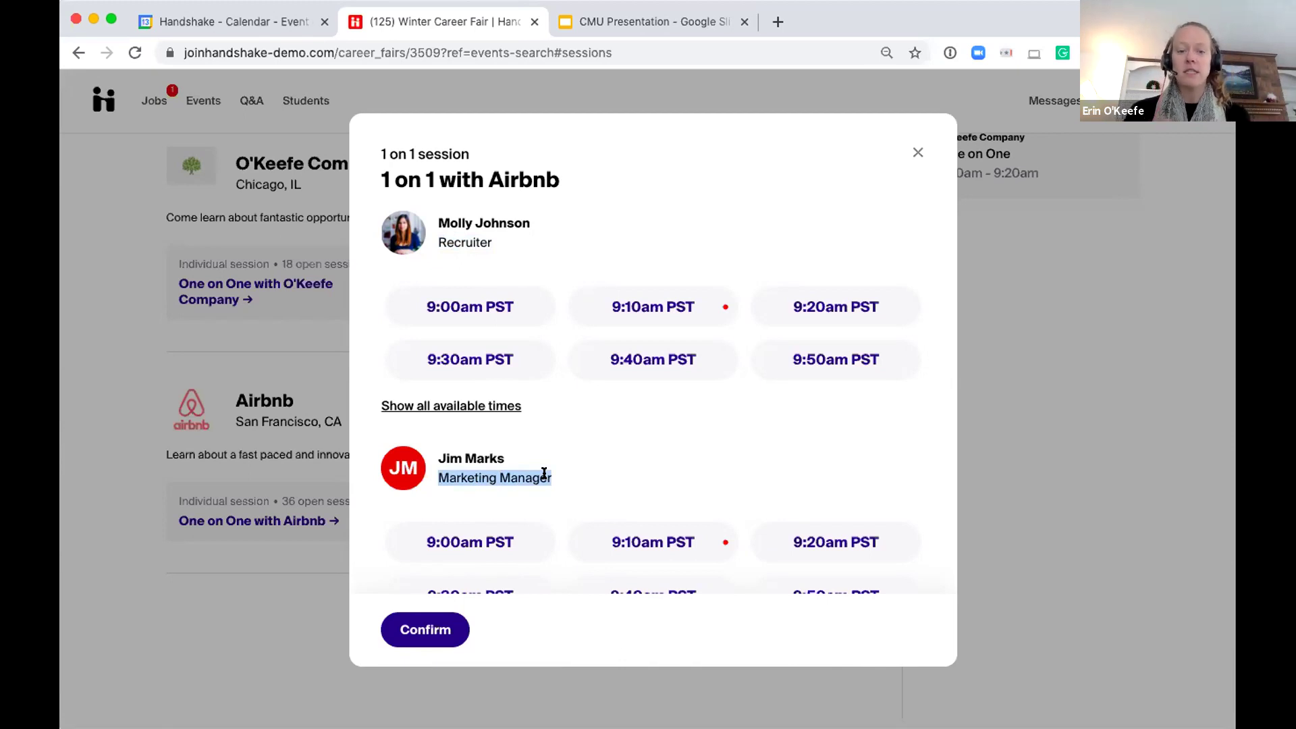
pyautogui.click(598, 480)
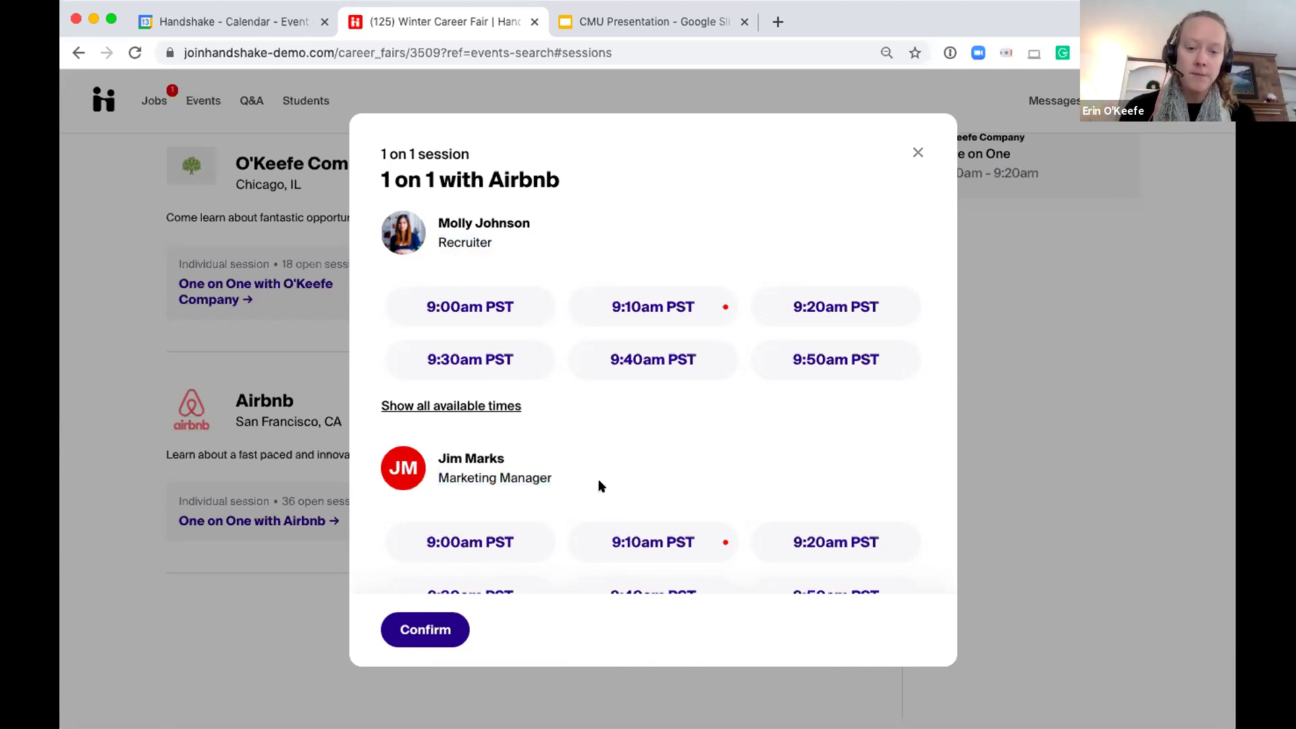
# Try the 9:10am PST slot with Airbnb's Marketing Manager, and book the 9:00am PST slot instead
pyautogui.scroll(-3, 598, 480)
pyautogui.scroll(1, 598, 479)
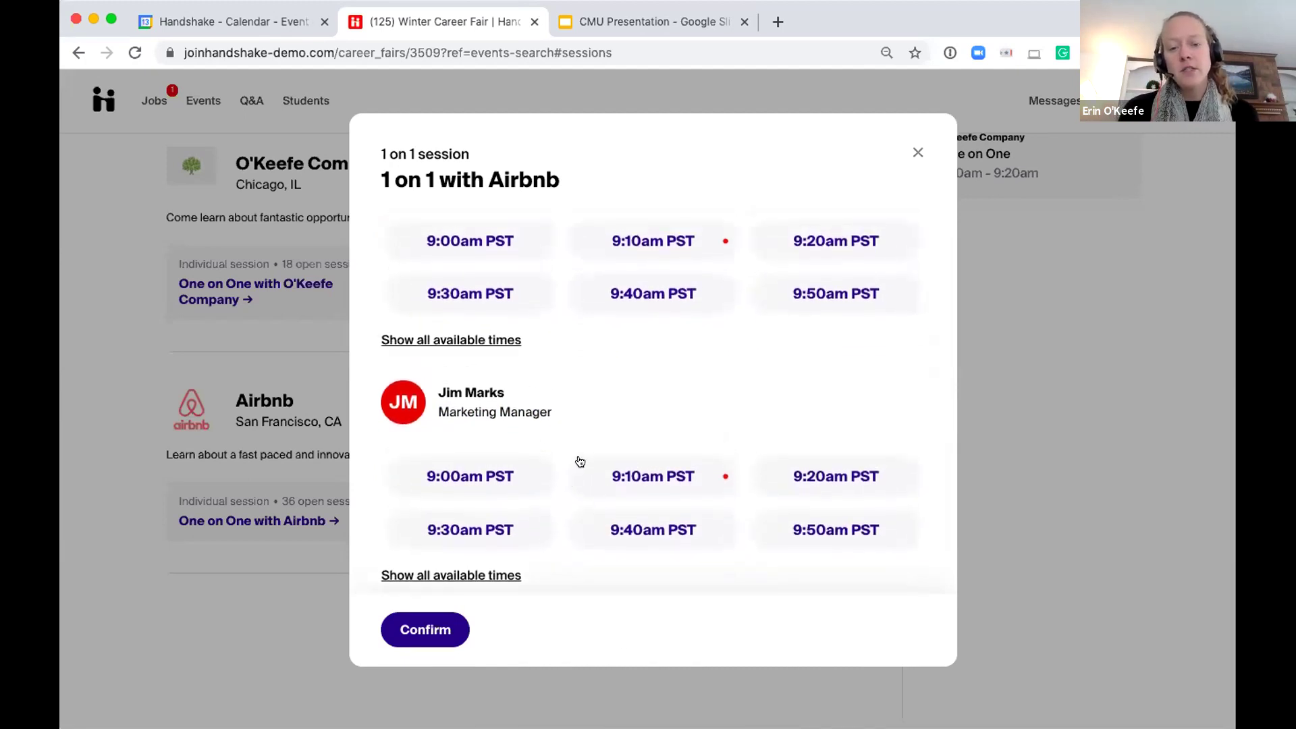
pyautogui.scroll(-2, 584, 420)
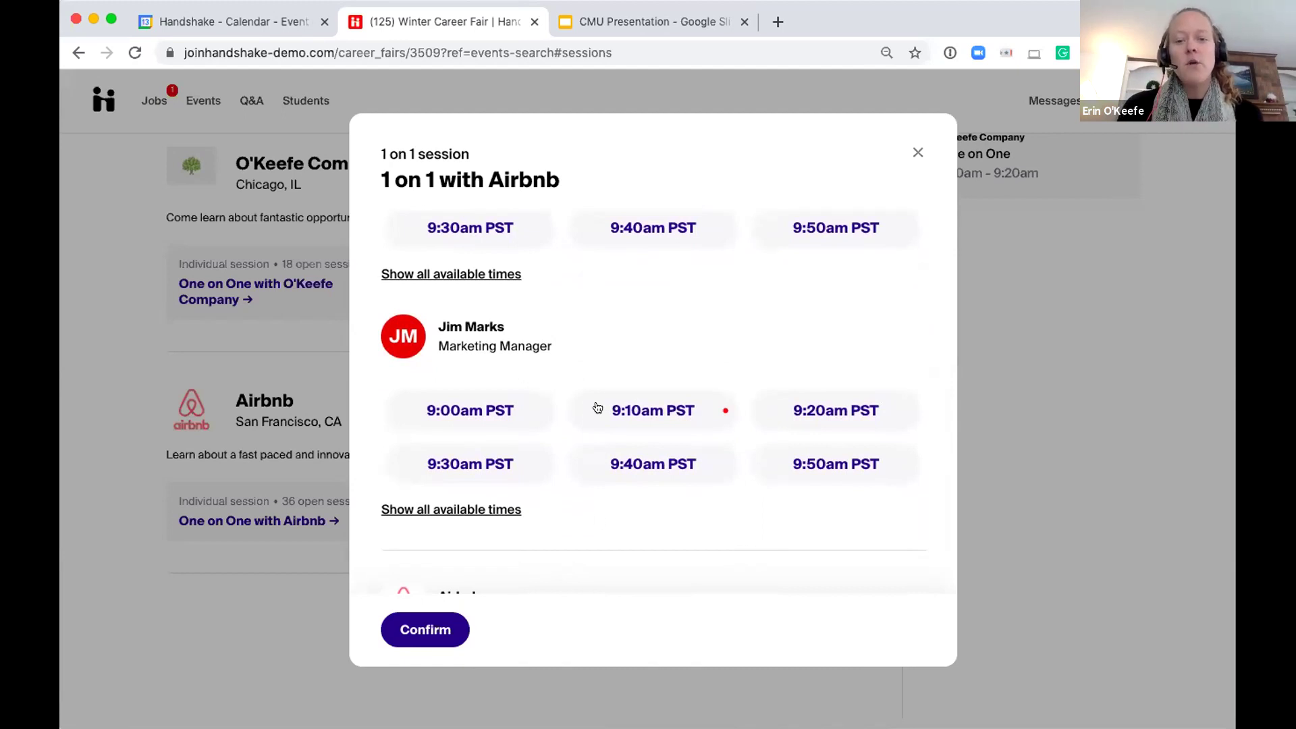
pyautogui.click(634, 409)
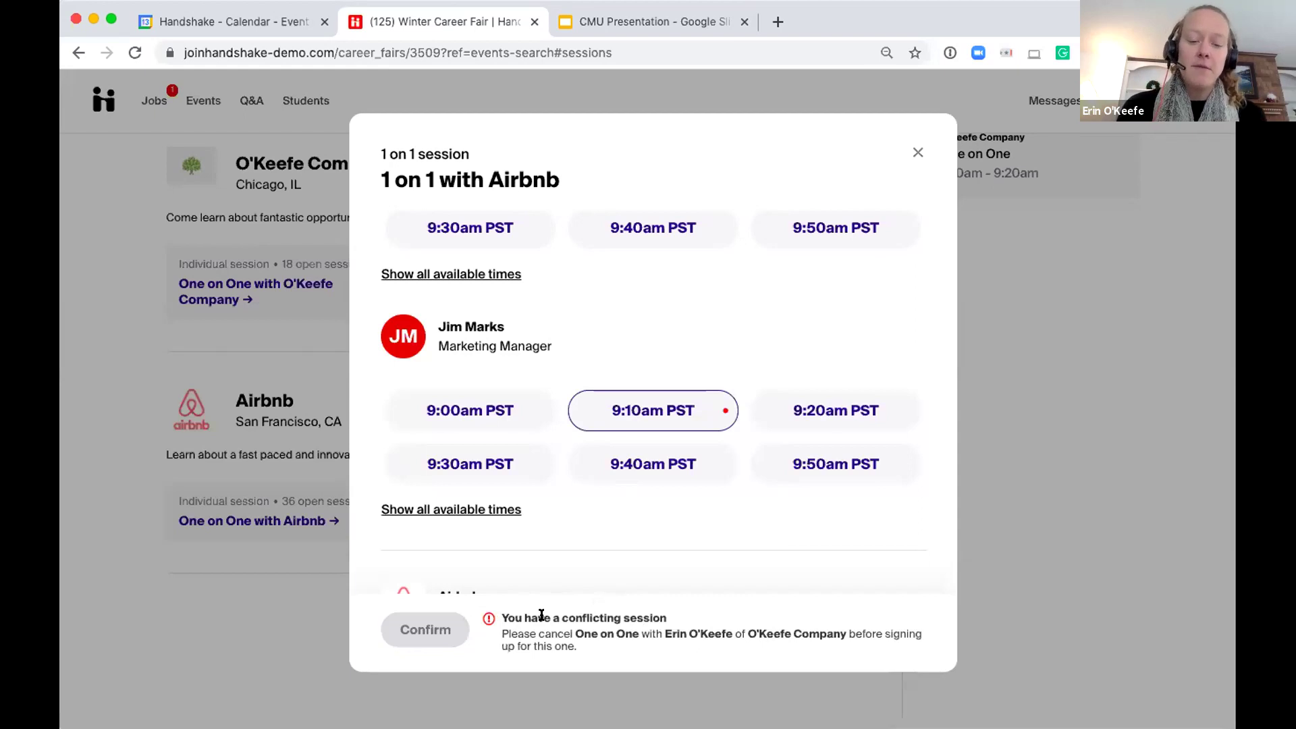
pyautogui.click(452, 404)
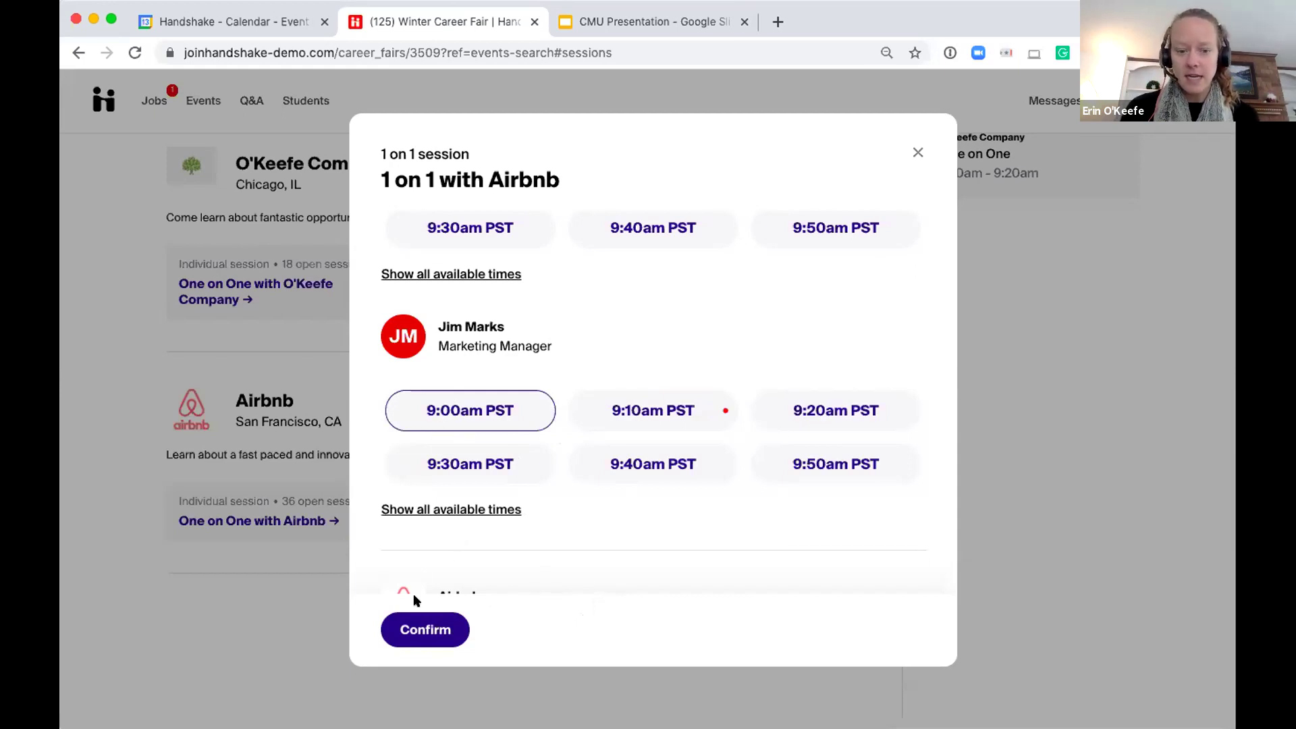
pyautogui.click(411, 623)
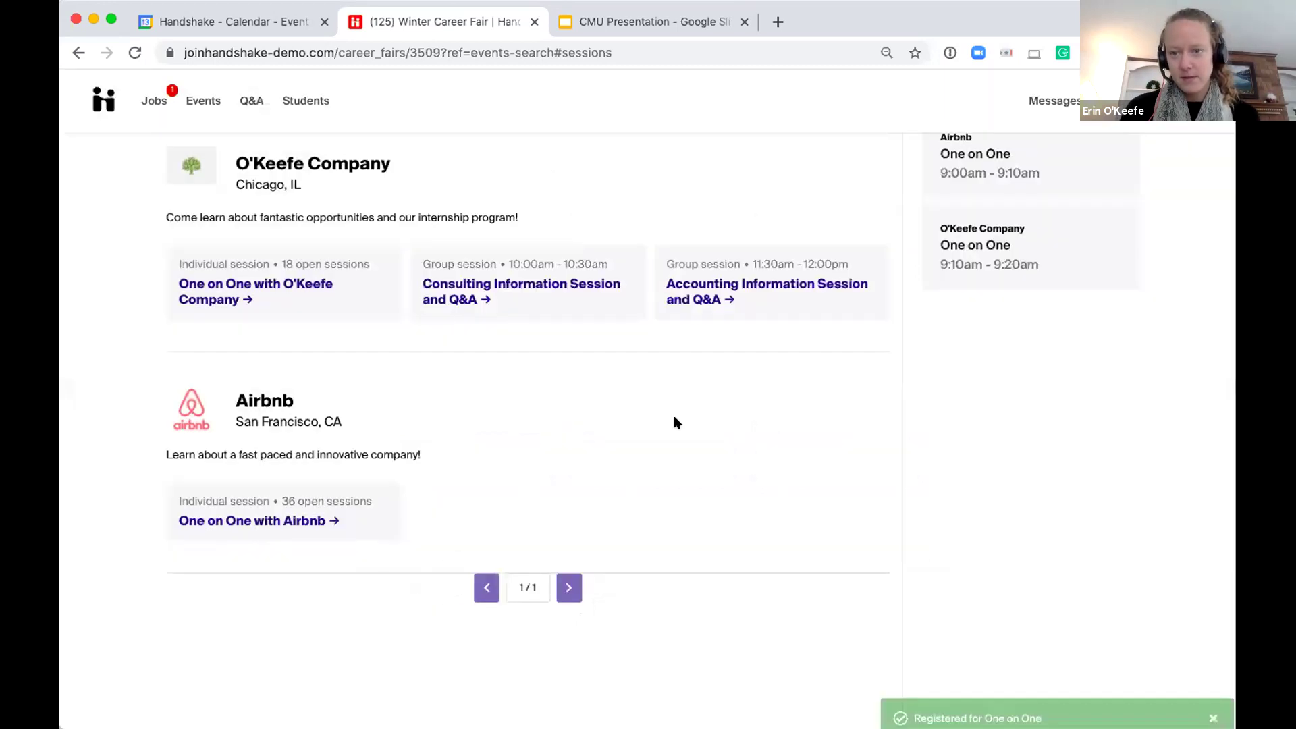
# Review the student's booked sessions on the fair page and highlight O'Keefe Company's description
pyautogui.scroll(1, 675, 422)
pyautogui.scroll(1, 676, 423)
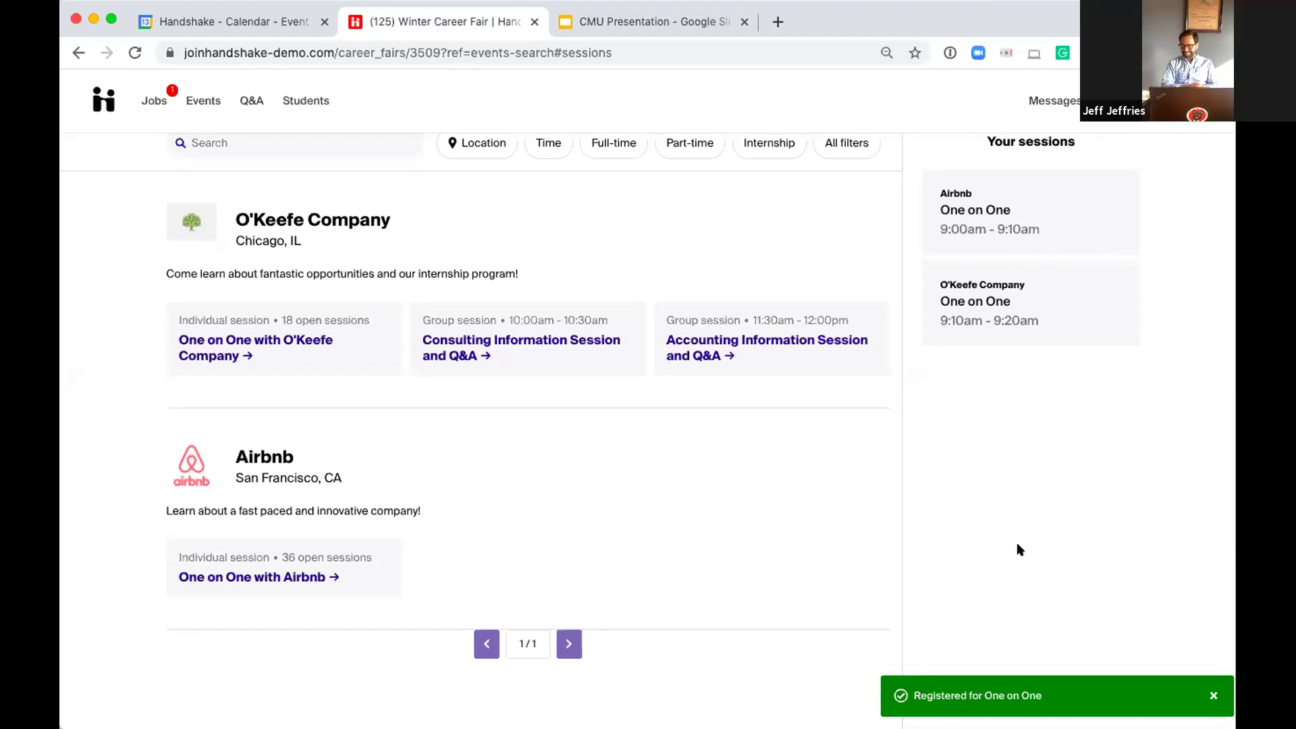
pyautogui.scroll(3, 828, 502)
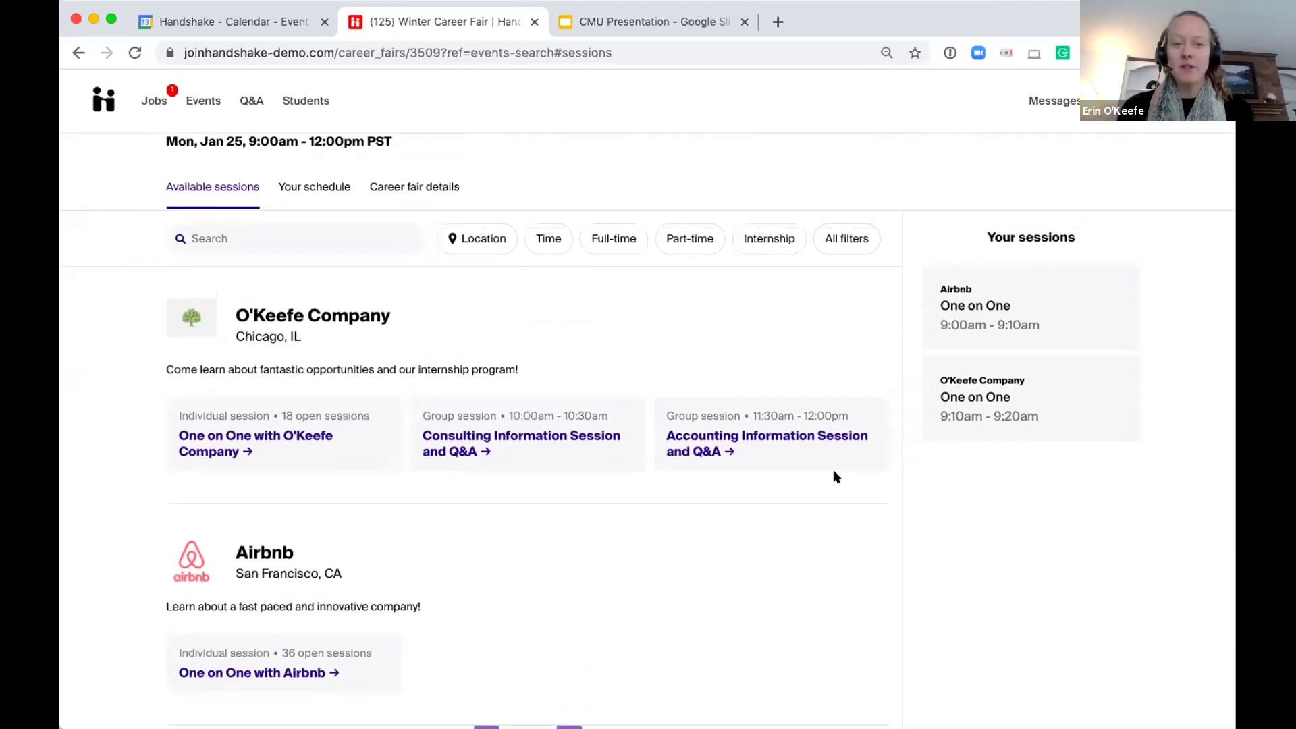
pyautogui.scroll(2, 833, 470)
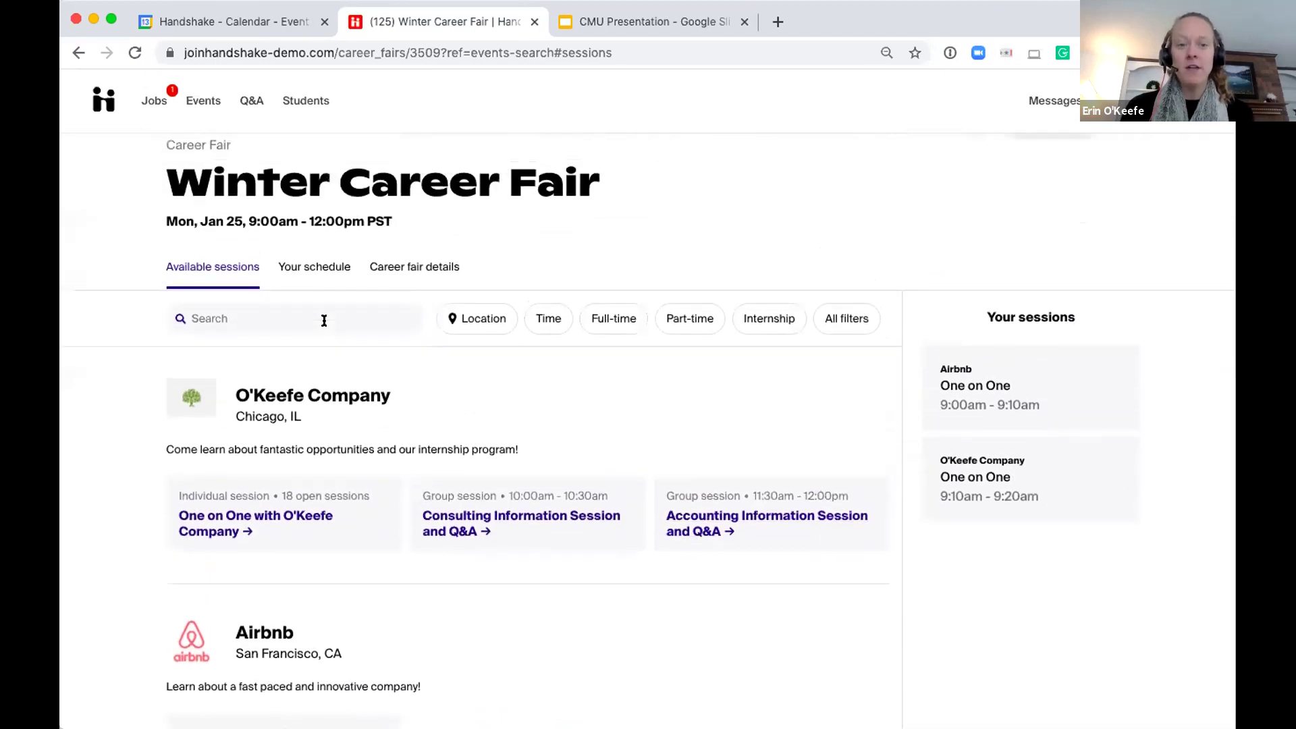
pyautogui.scroll(-3, 520, 230)
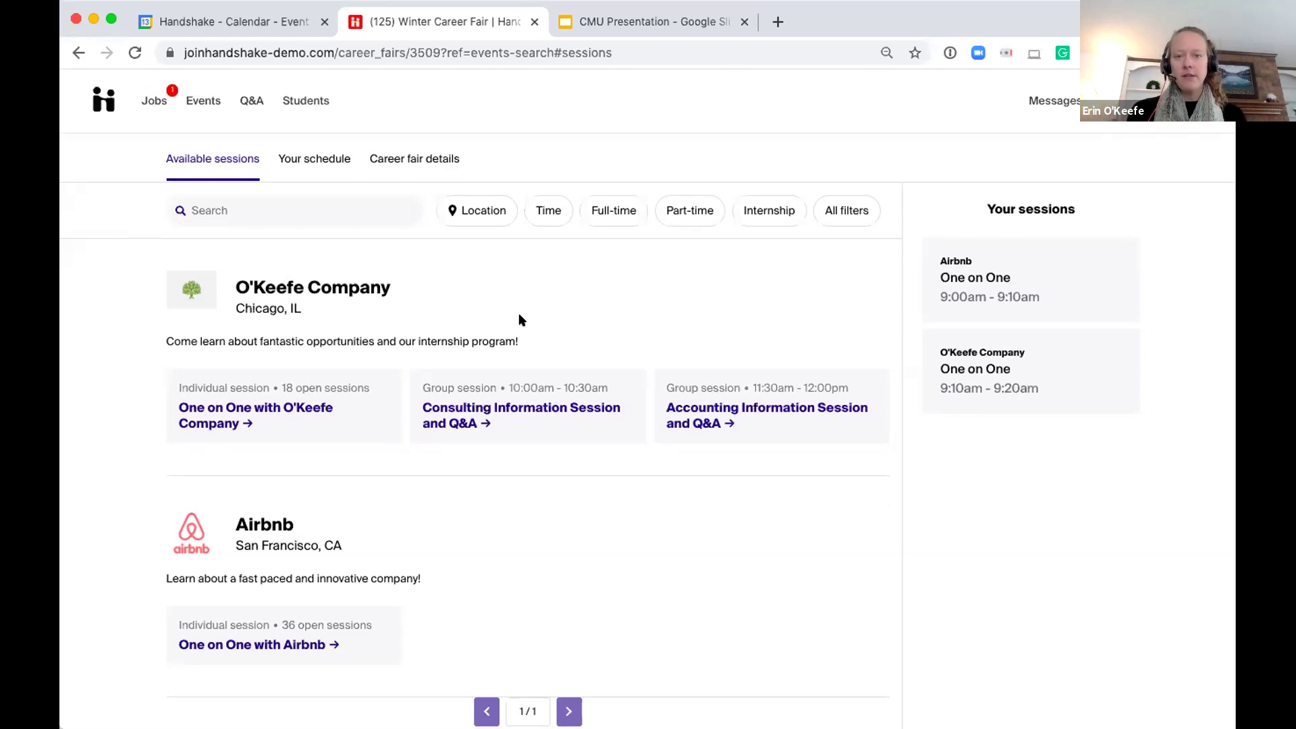
pyautogui.tripleClick(328, 331)
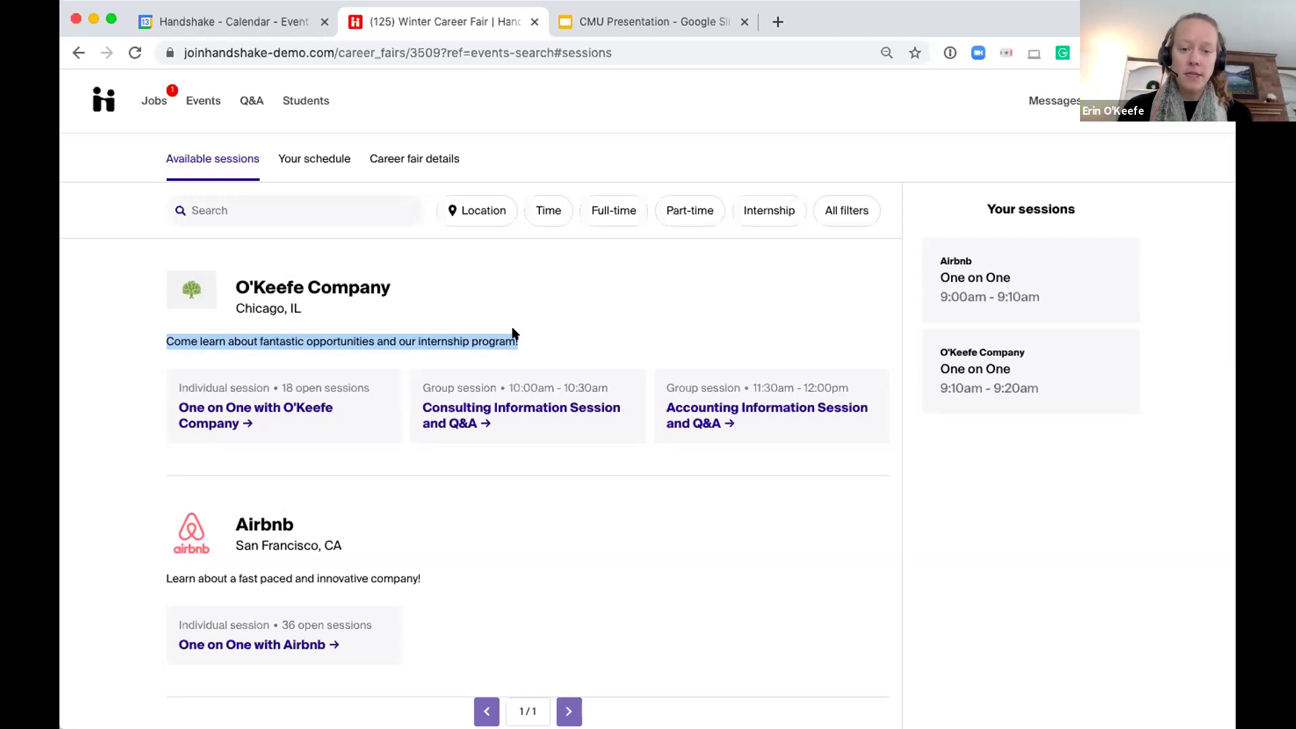
pyautogui.click(539, 508)
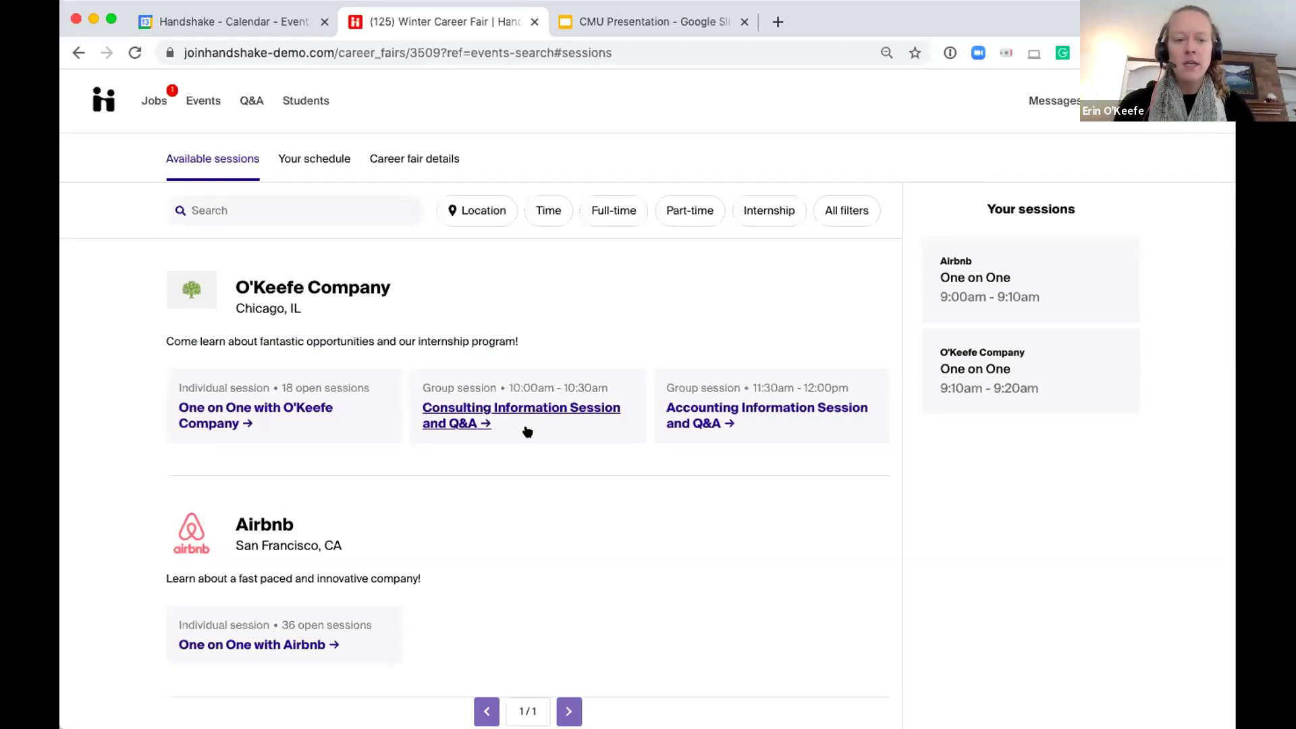
# Reopen Airbnb's one-on-one session to highlight the Recruiter job title, and close it without booking
pyautogui.scroll(-2, 317, 466)
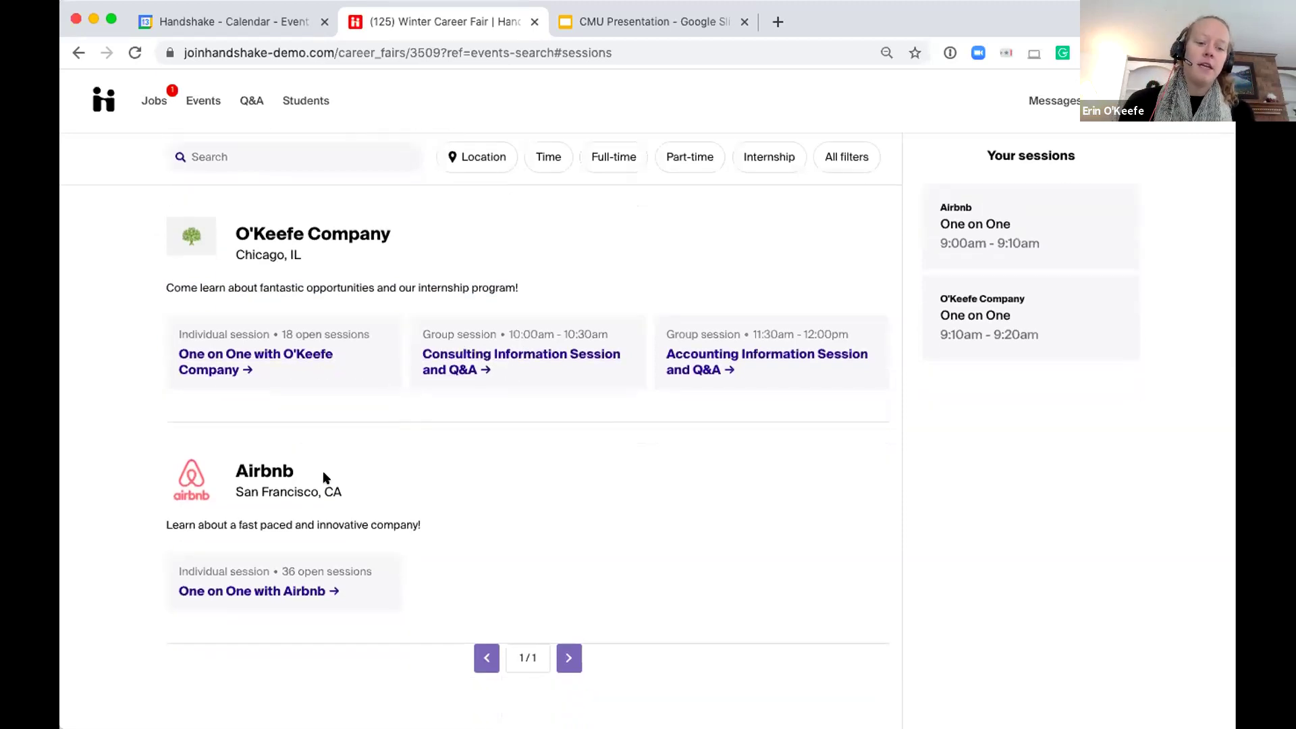
pyautogui.scroll(-2, 323, 473)
pyautogui.click(281, 534)
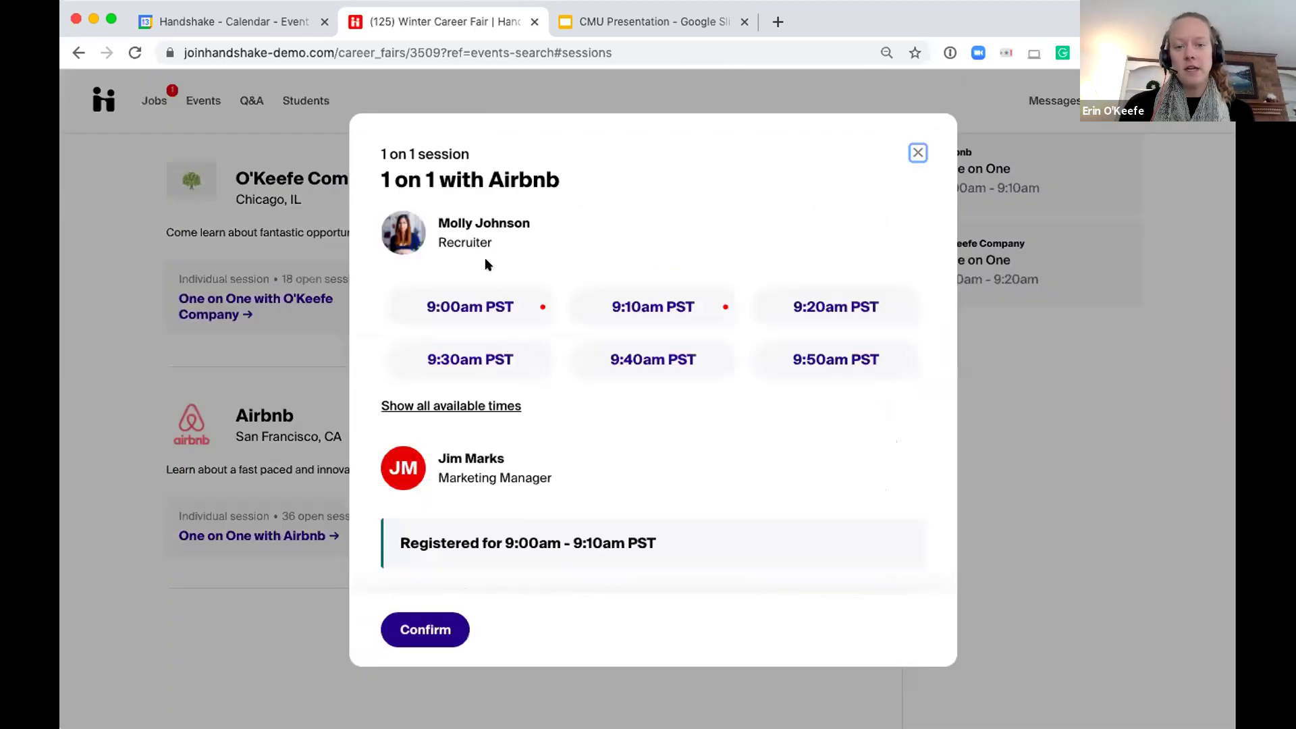
pyautogui.doubleClick(461, 242)
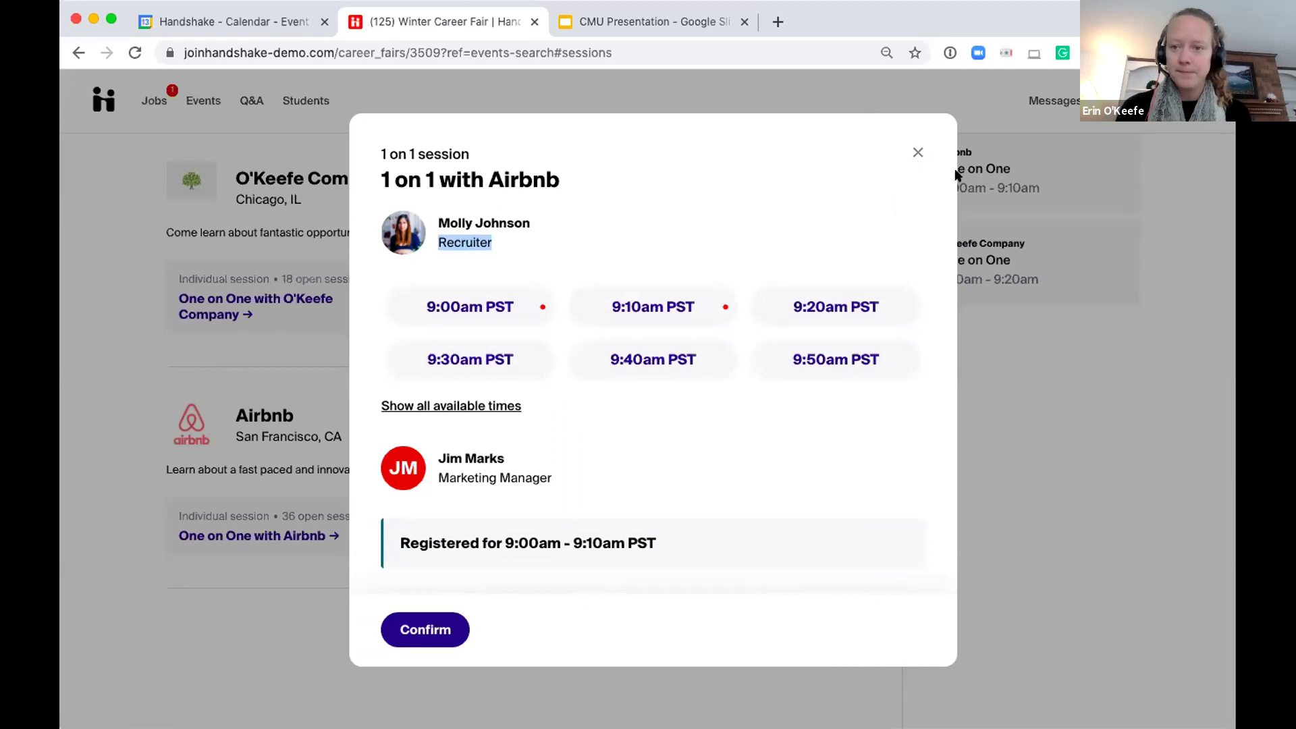
pyautogui.click(918, 153)
pyautogui.click(919, 153)
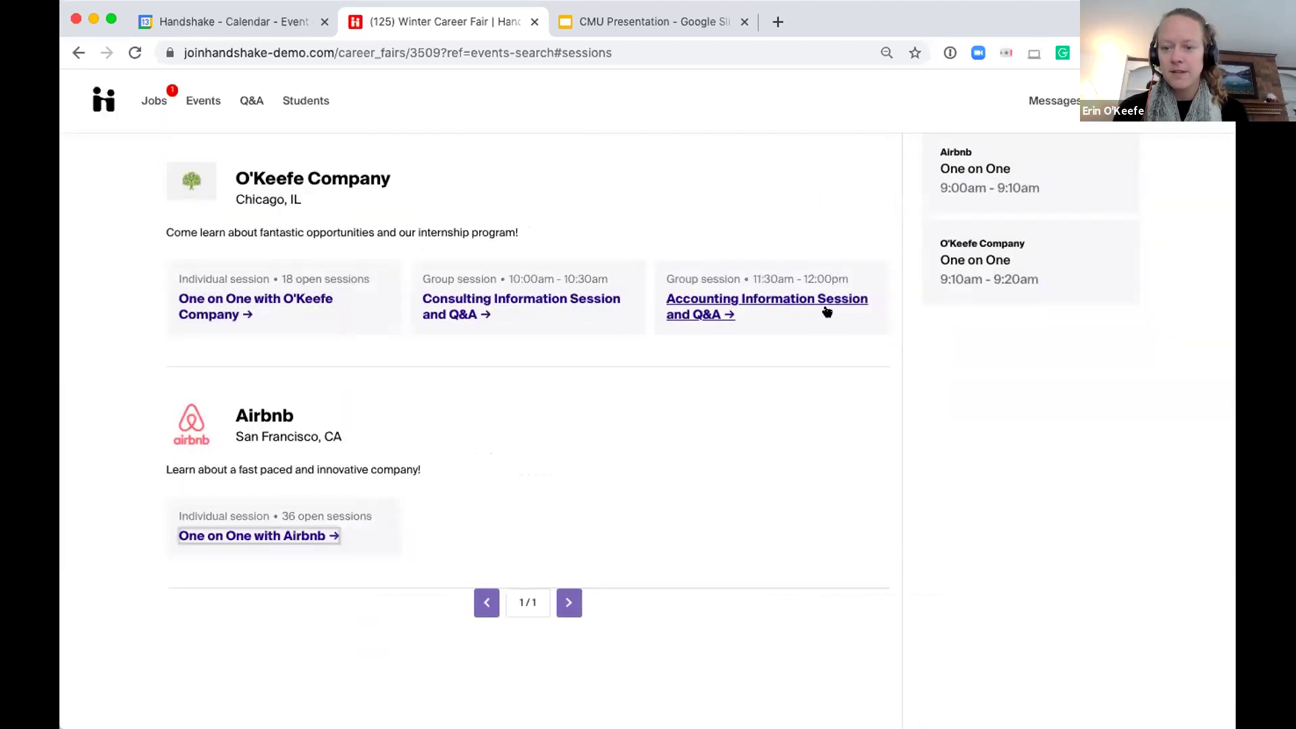
# Switch to the employer account's RSVPs page and on to the "Leverage the RSVP tab!" slide in Google Slides
pyautogui.scroll(1, 822, 325)
pyautogui.scroll(1, 825, 320)
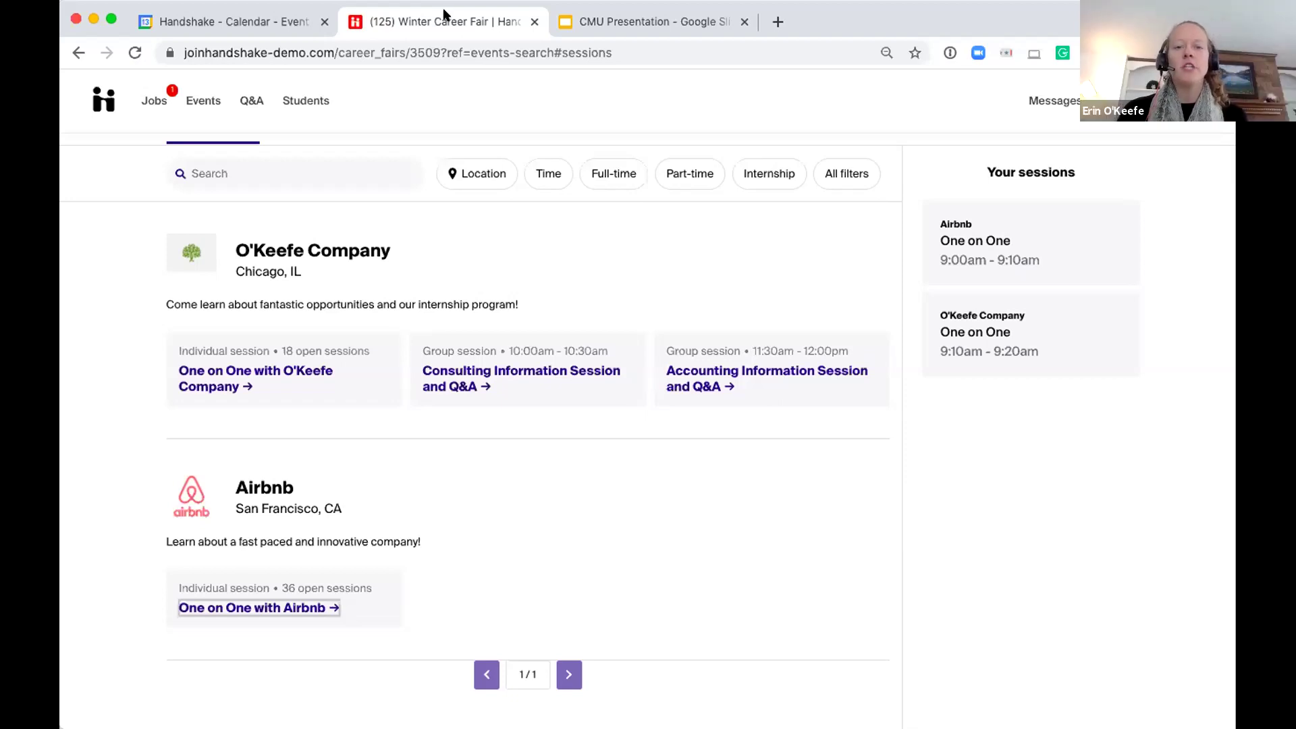
pyautogui.press('super+Tab')
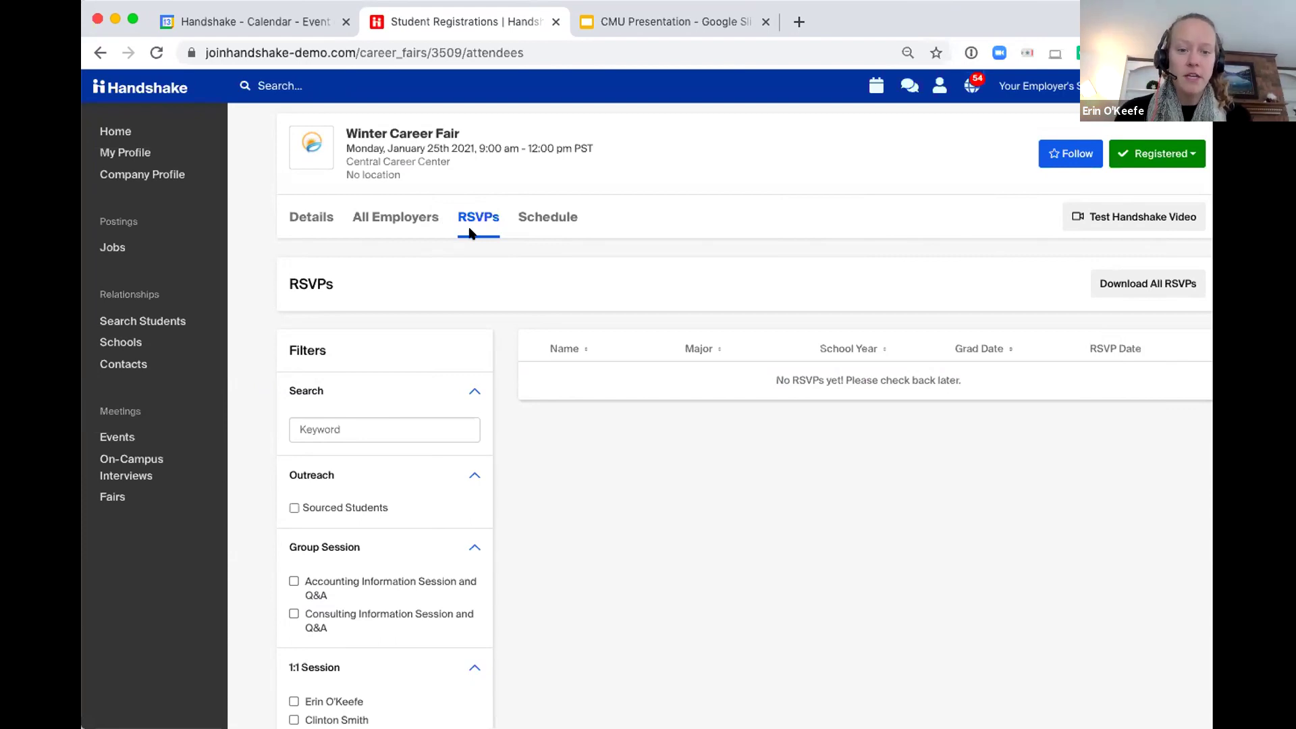
pyautogui.click(631, 22)
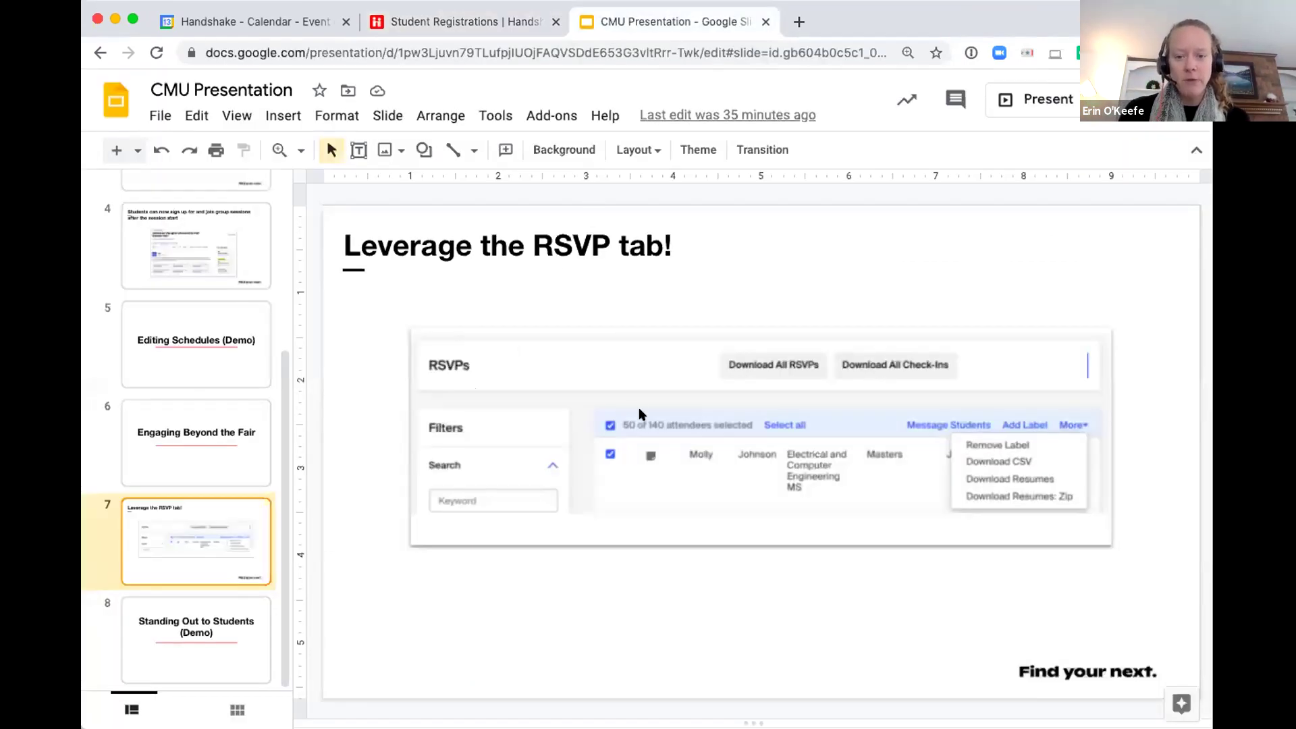
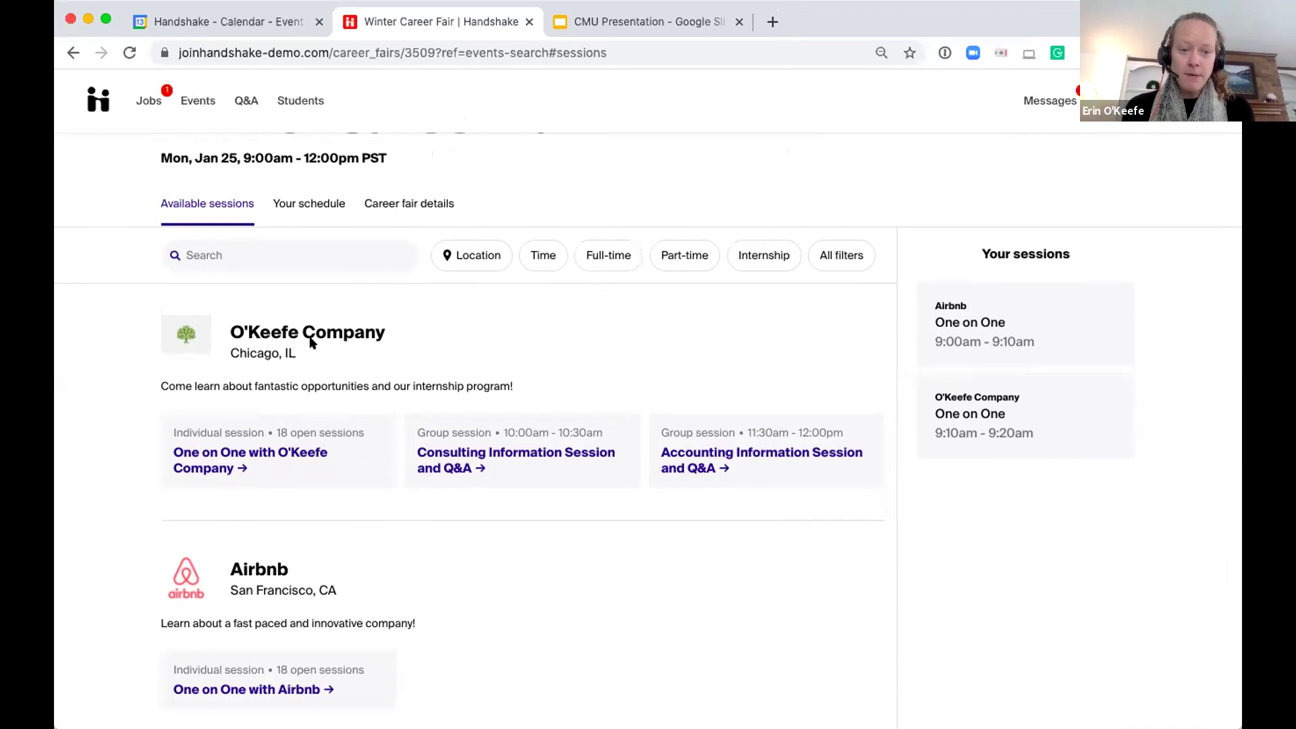
# Highlight O'Keefe Company's name, and open its Consulting Information Session and Q&A to highlight the session description
pyautogui.tripleClick(299, 321)
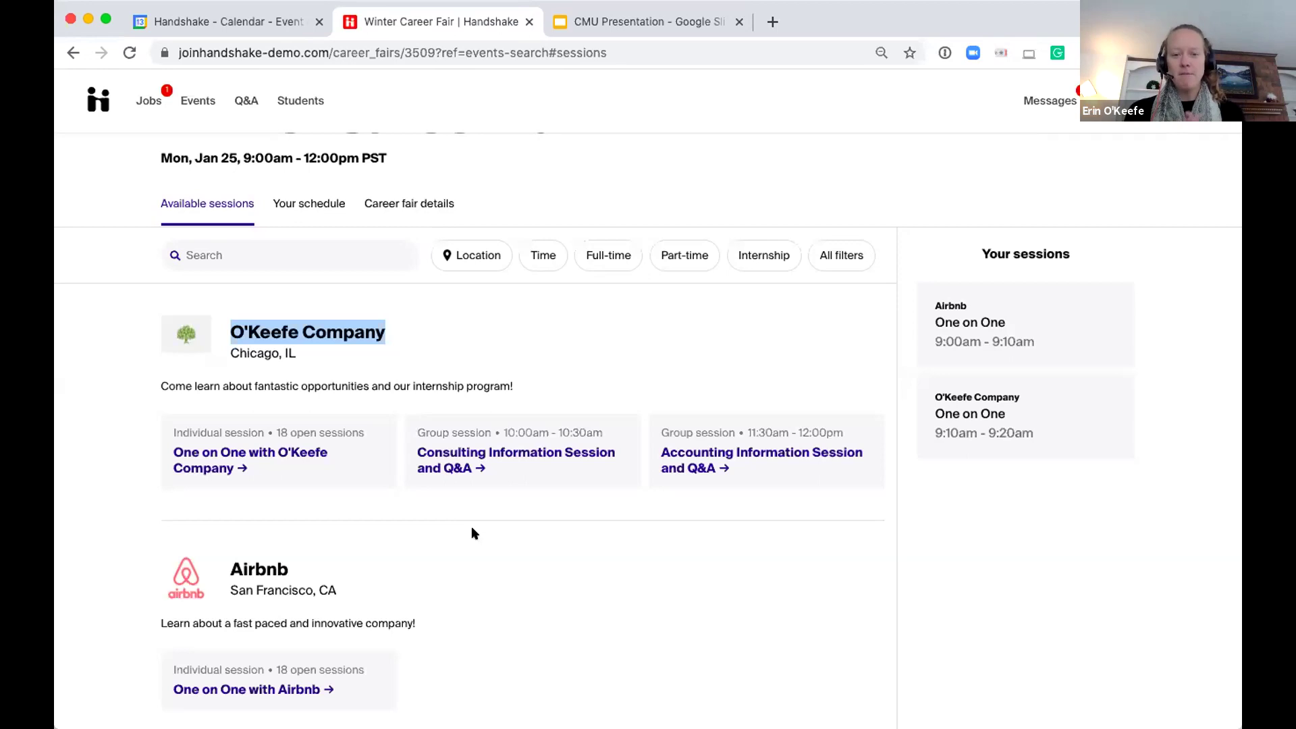
pyautogui.click(449, 454)
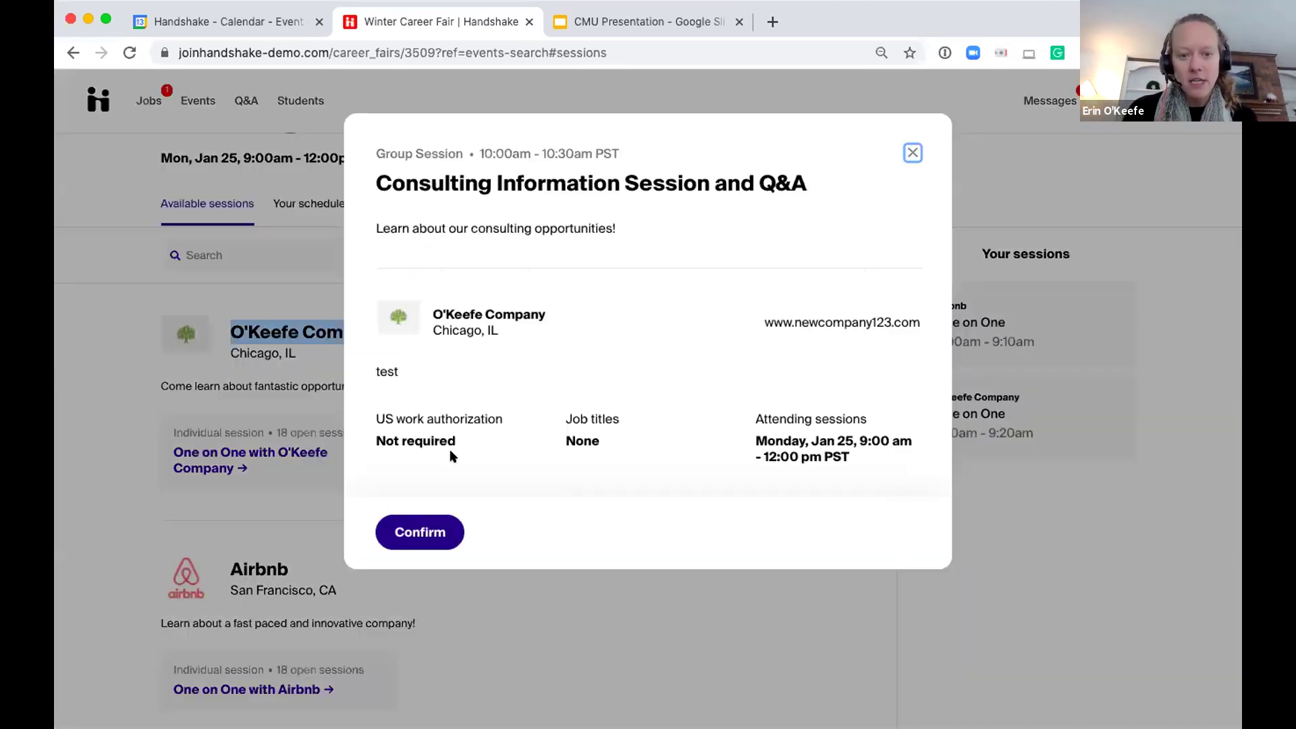
pyautogui.tripleClick(483, 222)
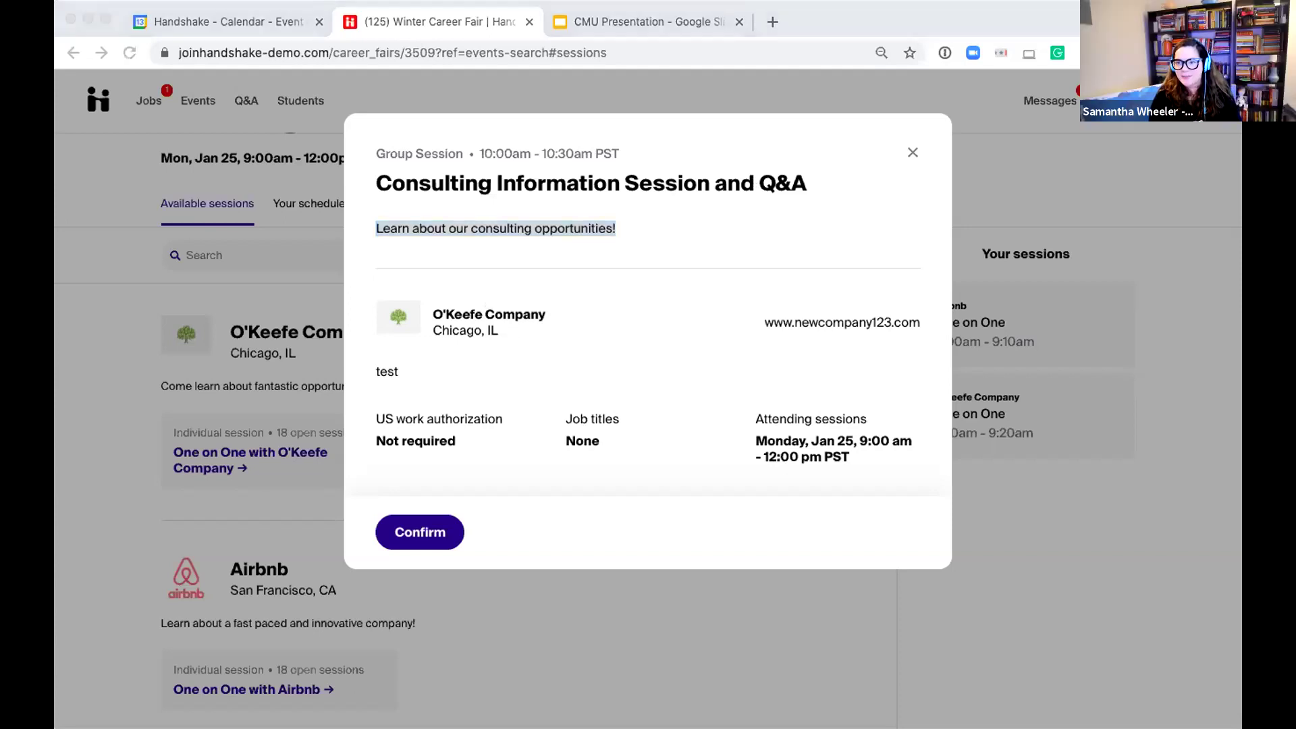
pyautogui.click(1201, 292)
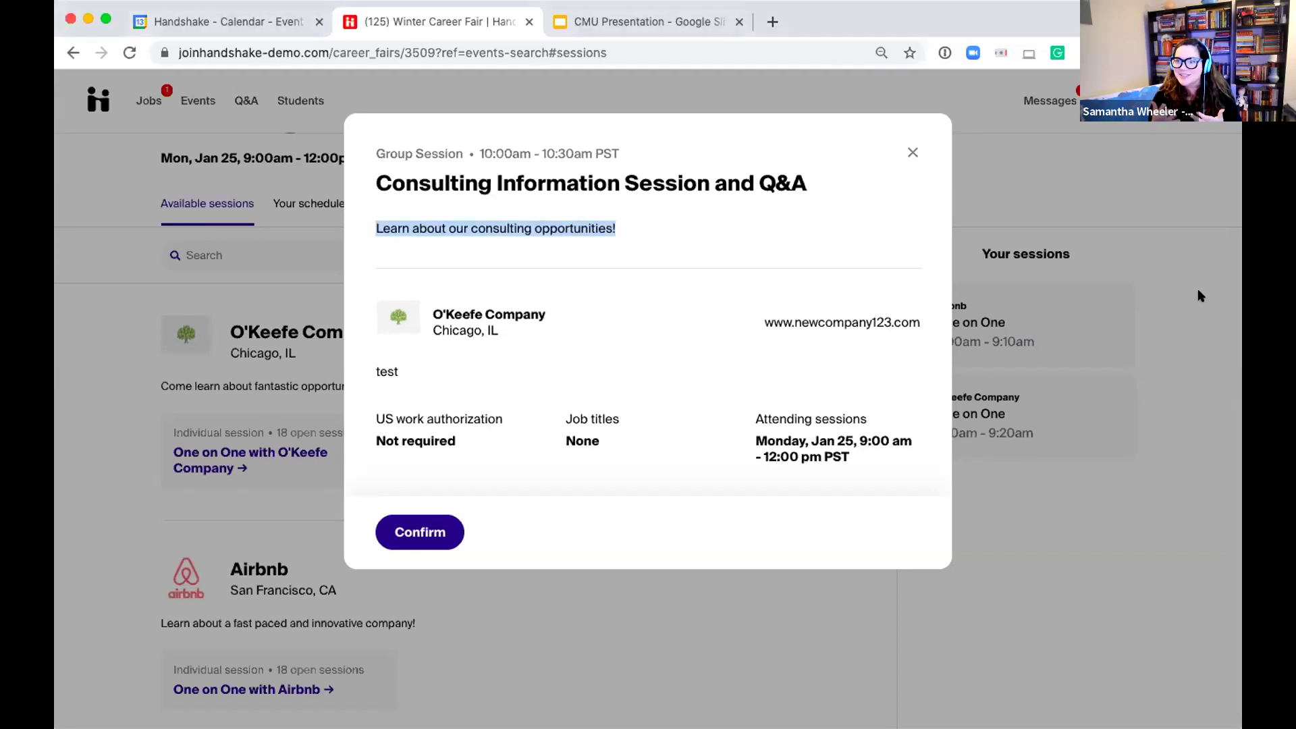